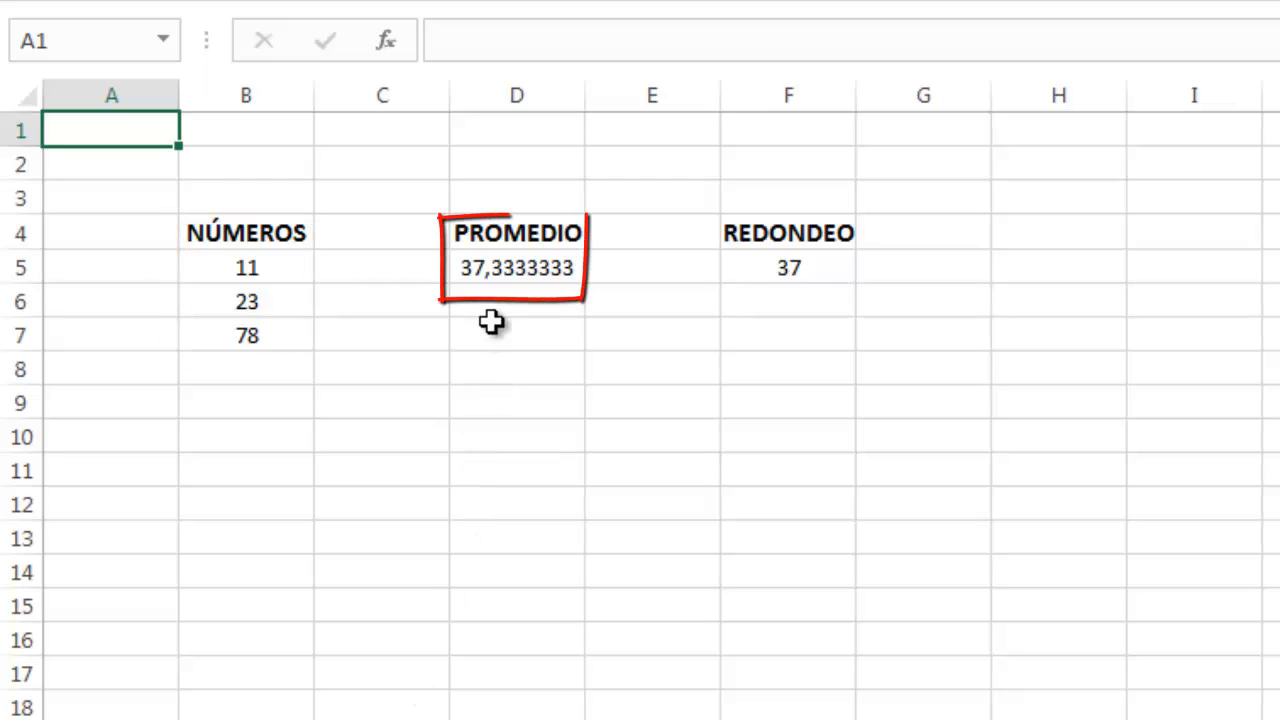
Step: Inspect the average formula in cell D5
{"action": "left_click", "coordinate": [509, 264]}
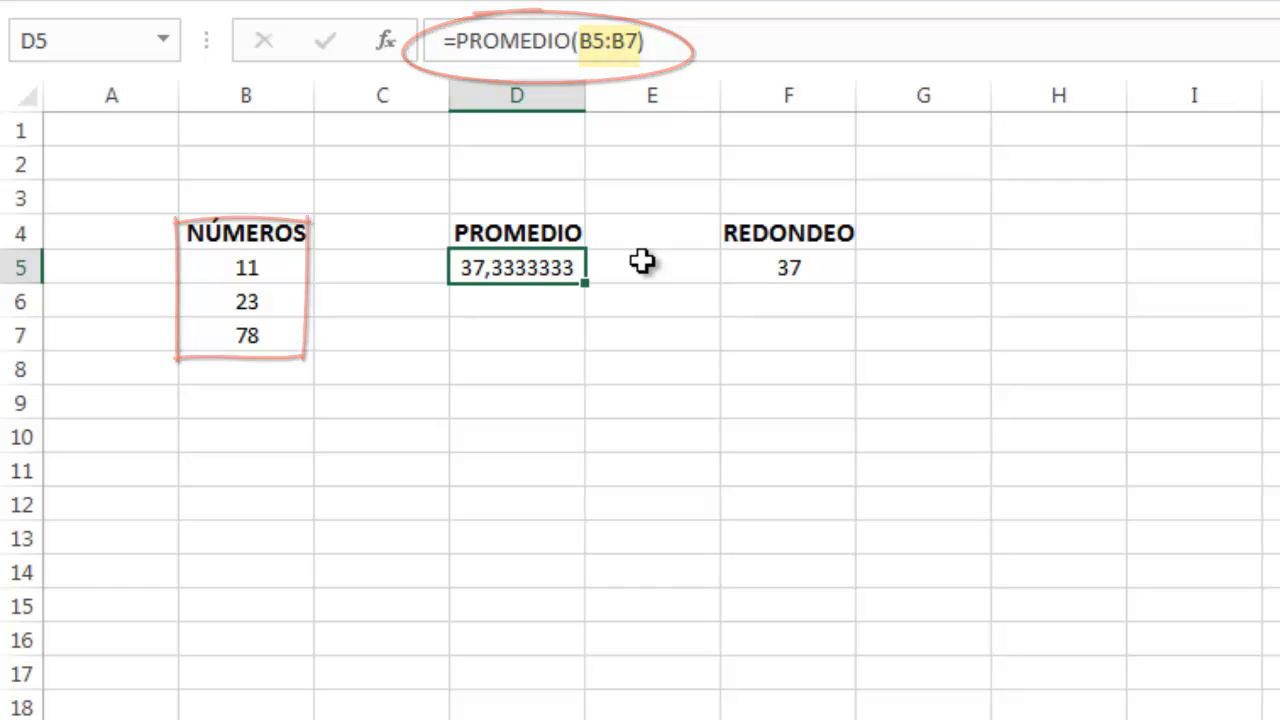
{"action": "key", "text": "Return"}
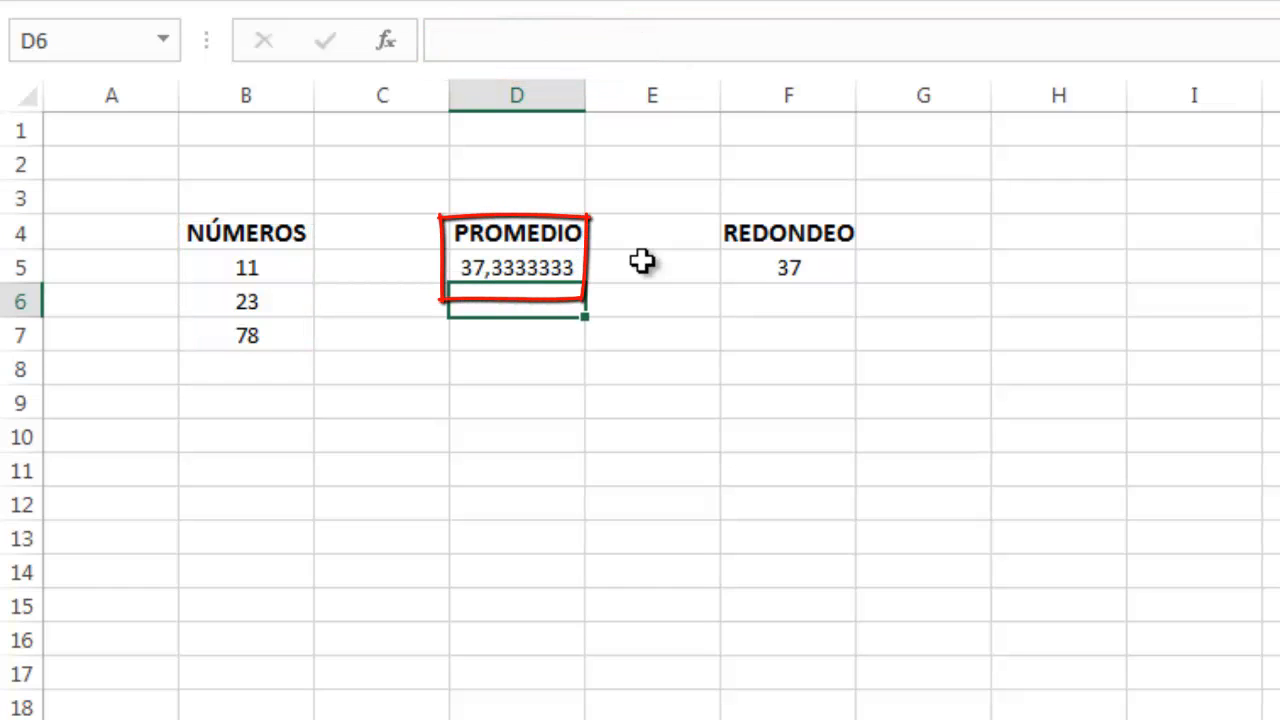
Step: Rewrite the rounding formula in F5 so PROMEDIO(B5:B7) replaces the D5 reference, giving =REDONDEAR(PROMEDIO(B5:B7);0)
{"action": "left_click", "coordinate": [750, 267]}
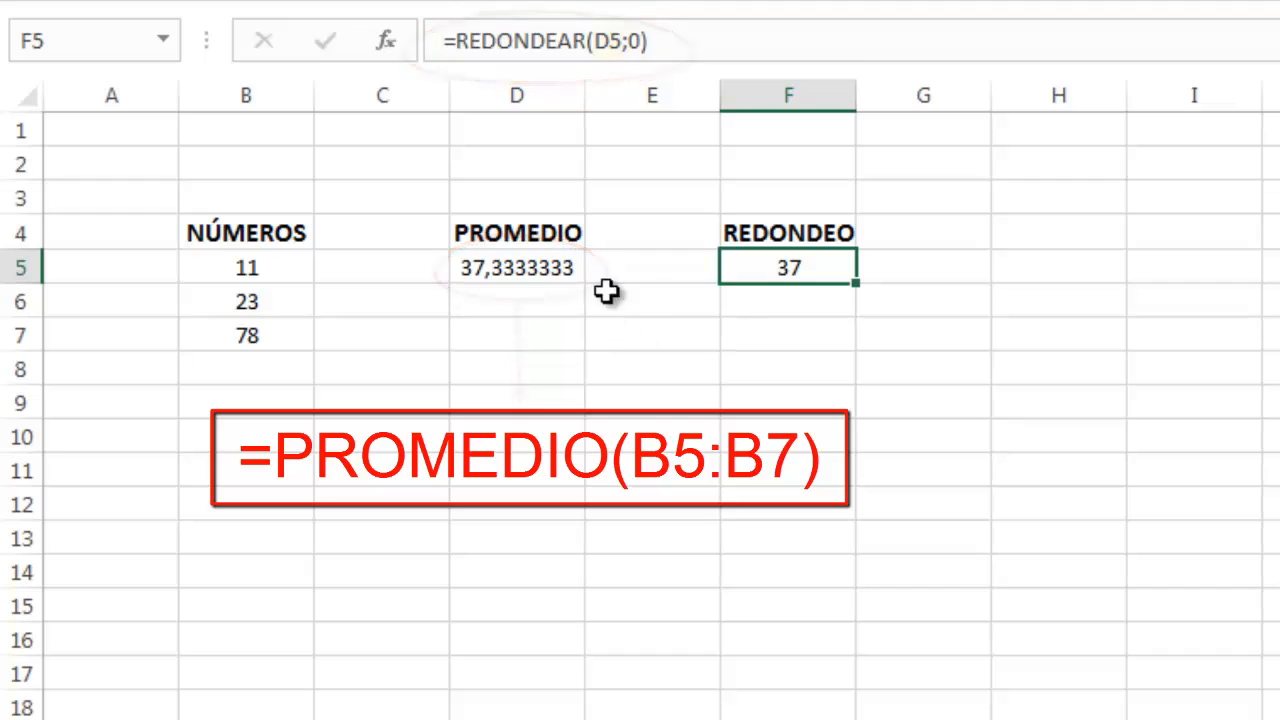
{"action": "left_click", "coordinate": [613, 57]}
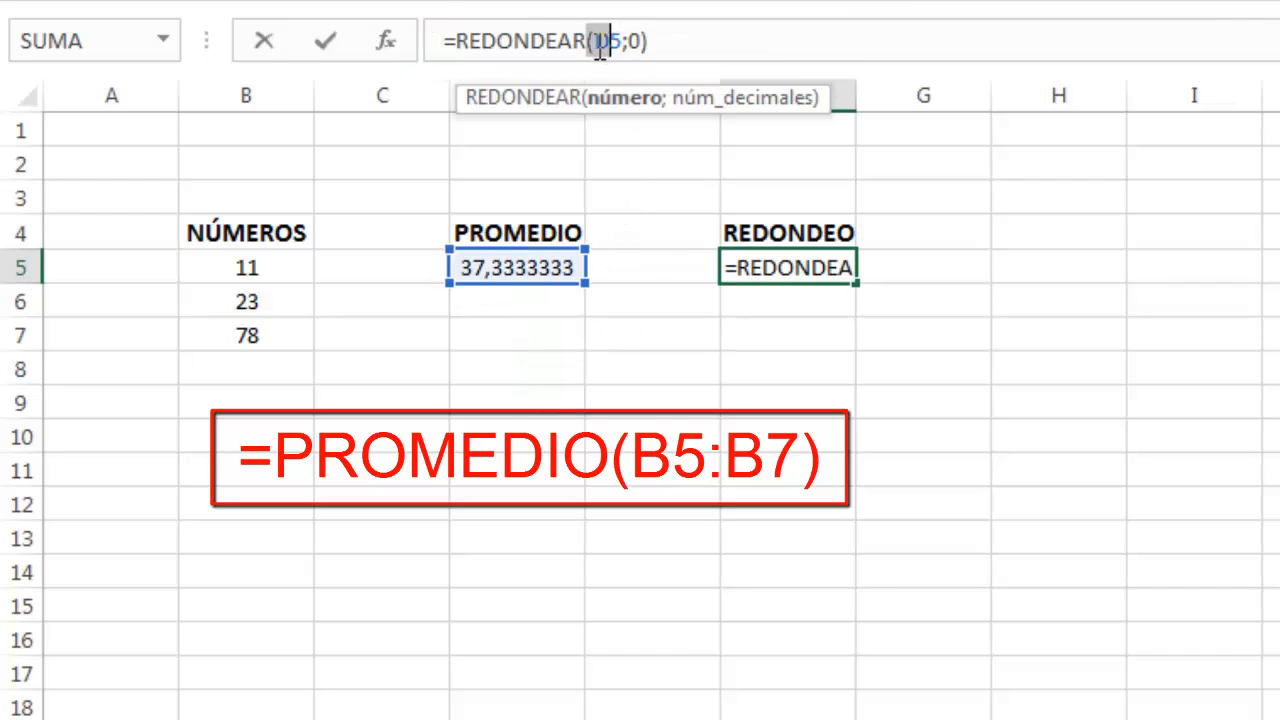
{"action": "left_click_drag", "start_coordinate": [597, 50], "coordinate": [622, 48]}
{"action": "key", "text": "BackSpace"}
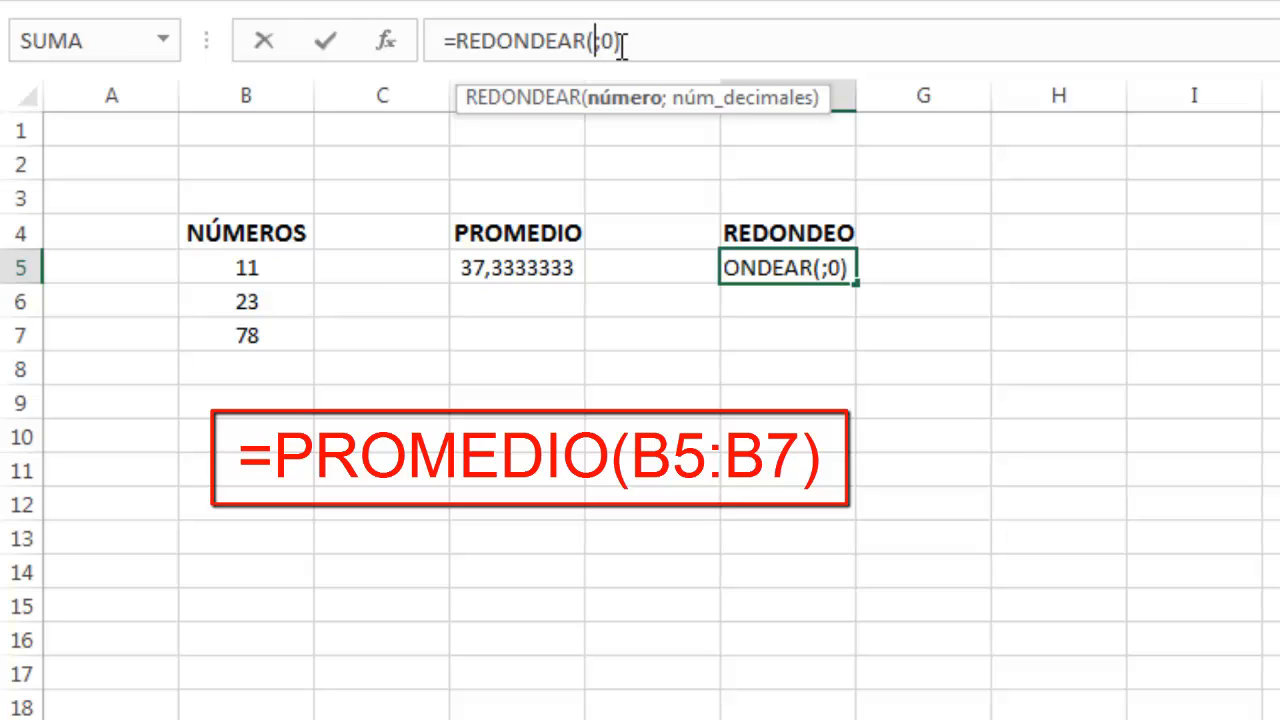
{"action": "type", "text": "PRO"}
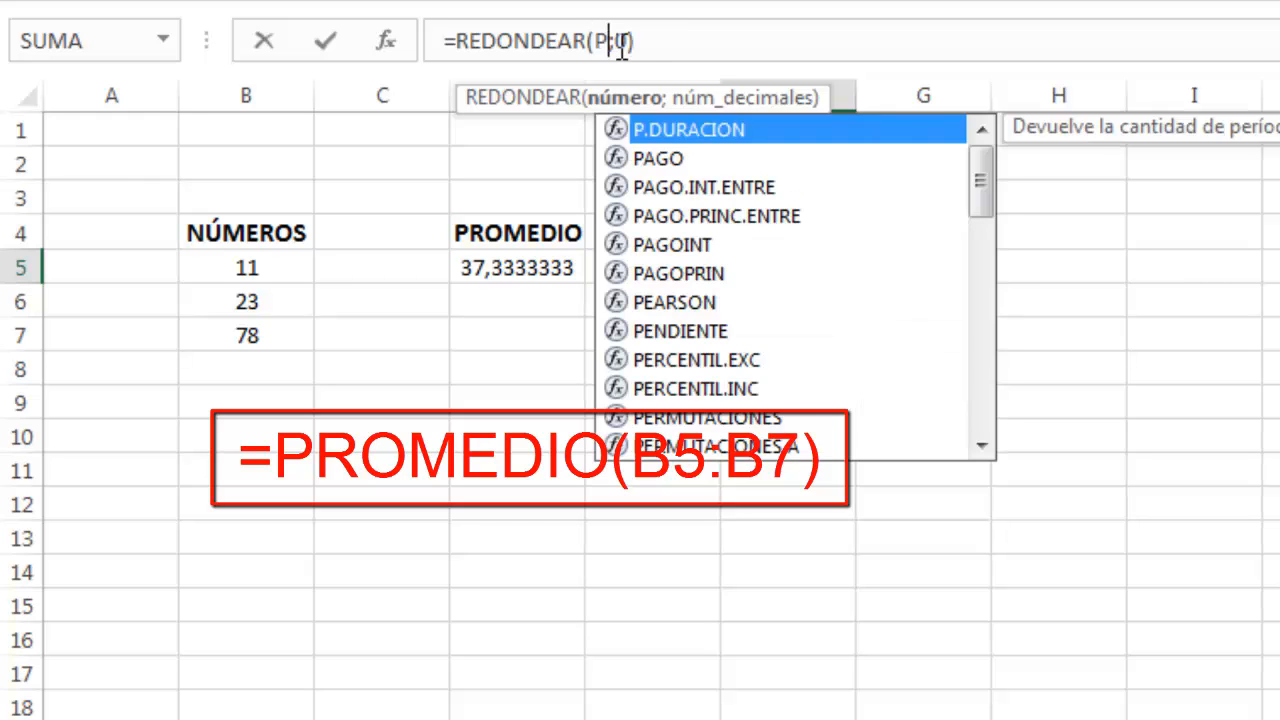
{"action": "type", "text": "MEDIO"}
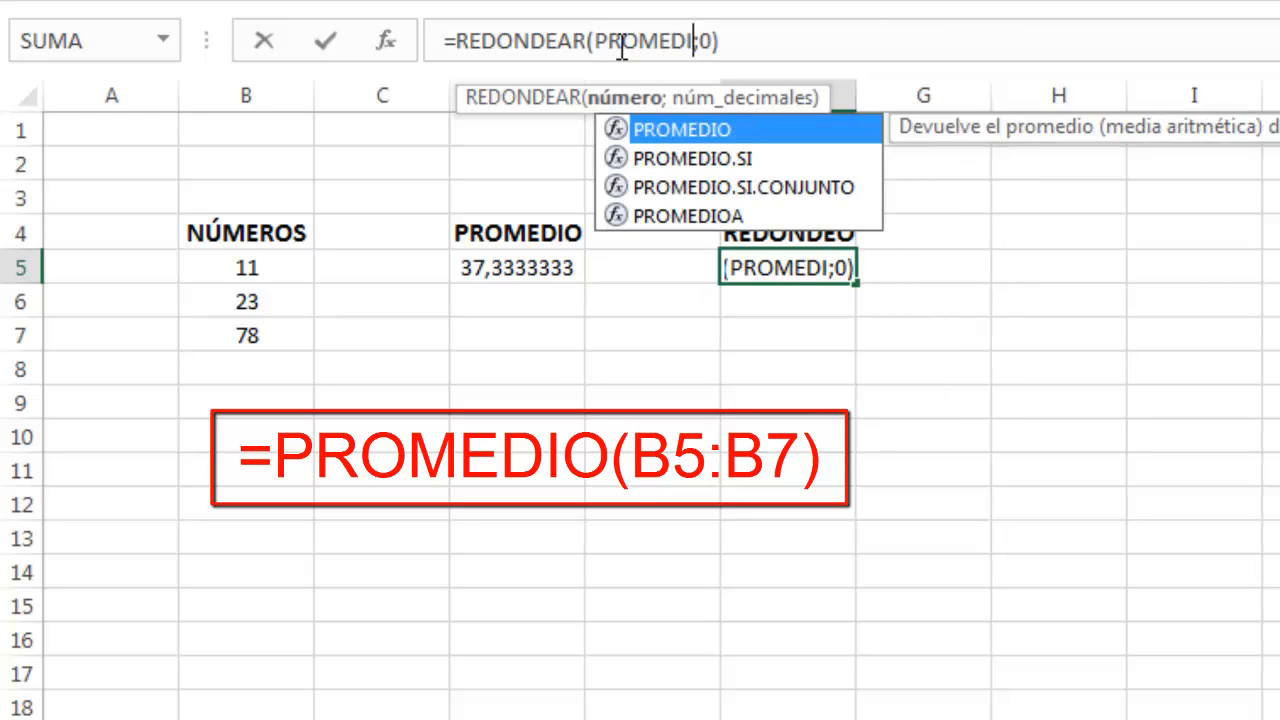
{"action": "type", "text": "("}
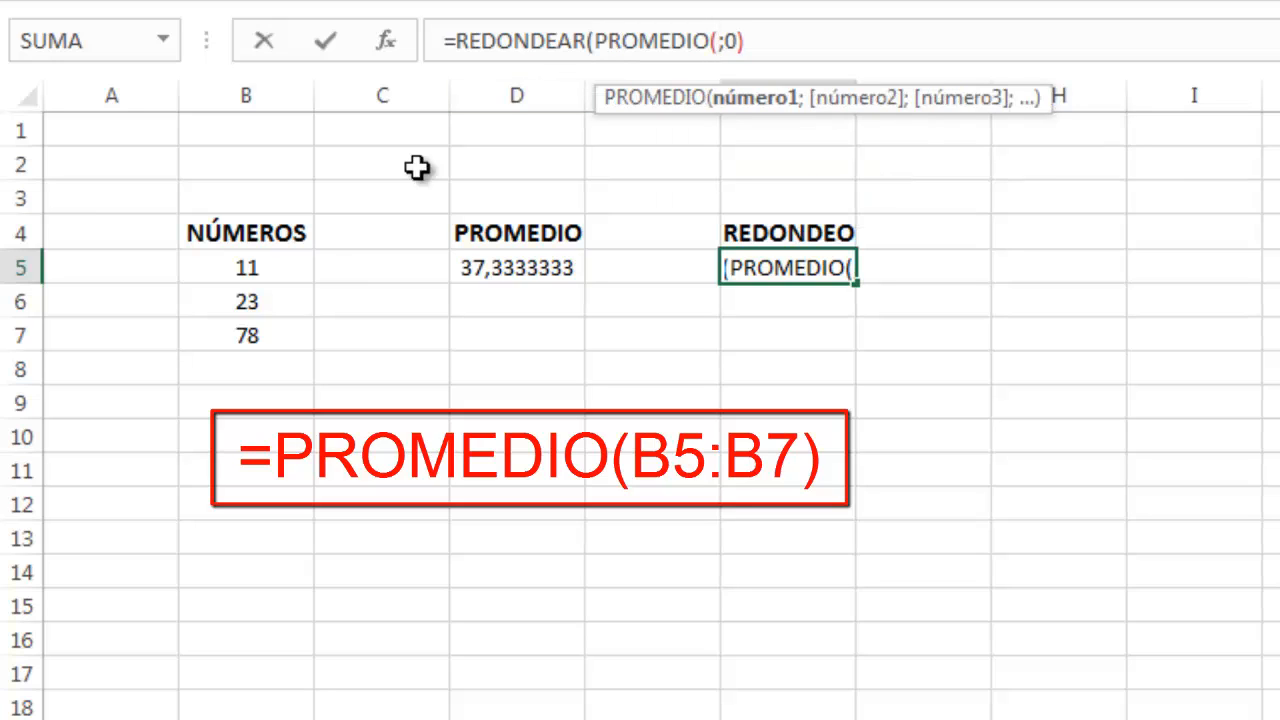
{"action": "left_click", "coordinate": [265, 260]}
{"action": "left_click_drag", "start_coordinate": [265, 260], "coordinate": [248, 336]}
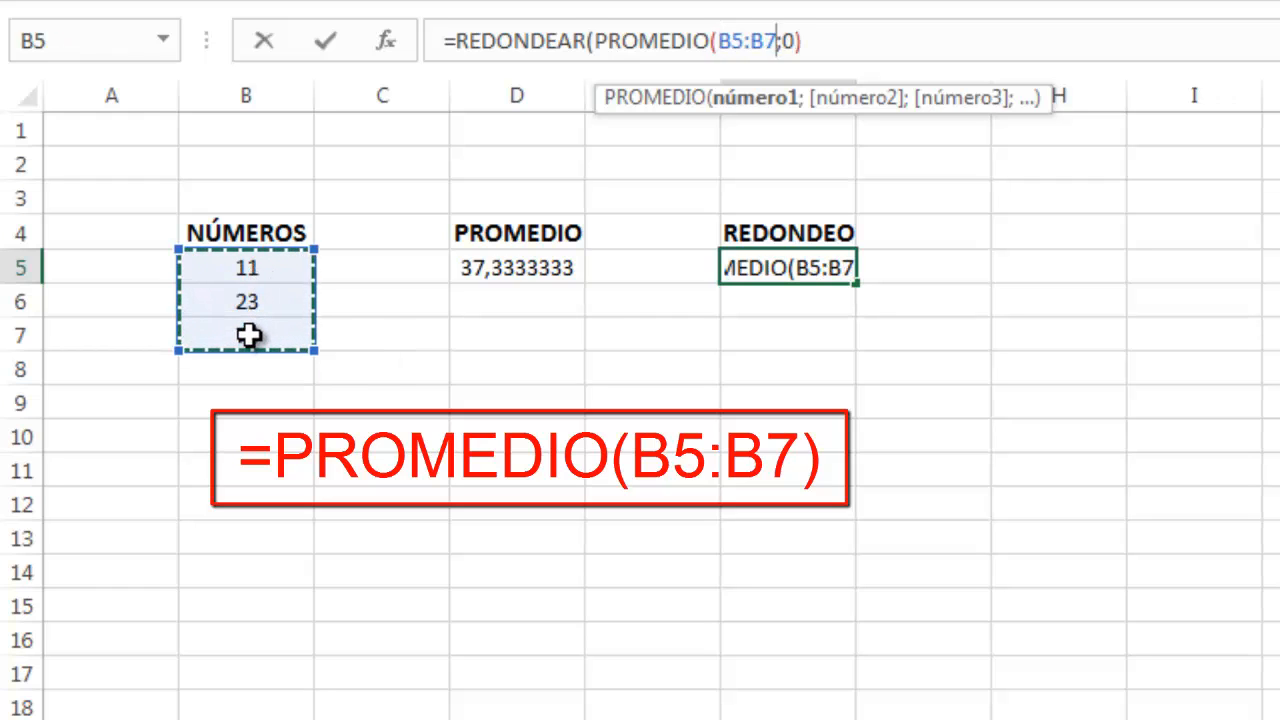
{"action": "type", "text": ")"}
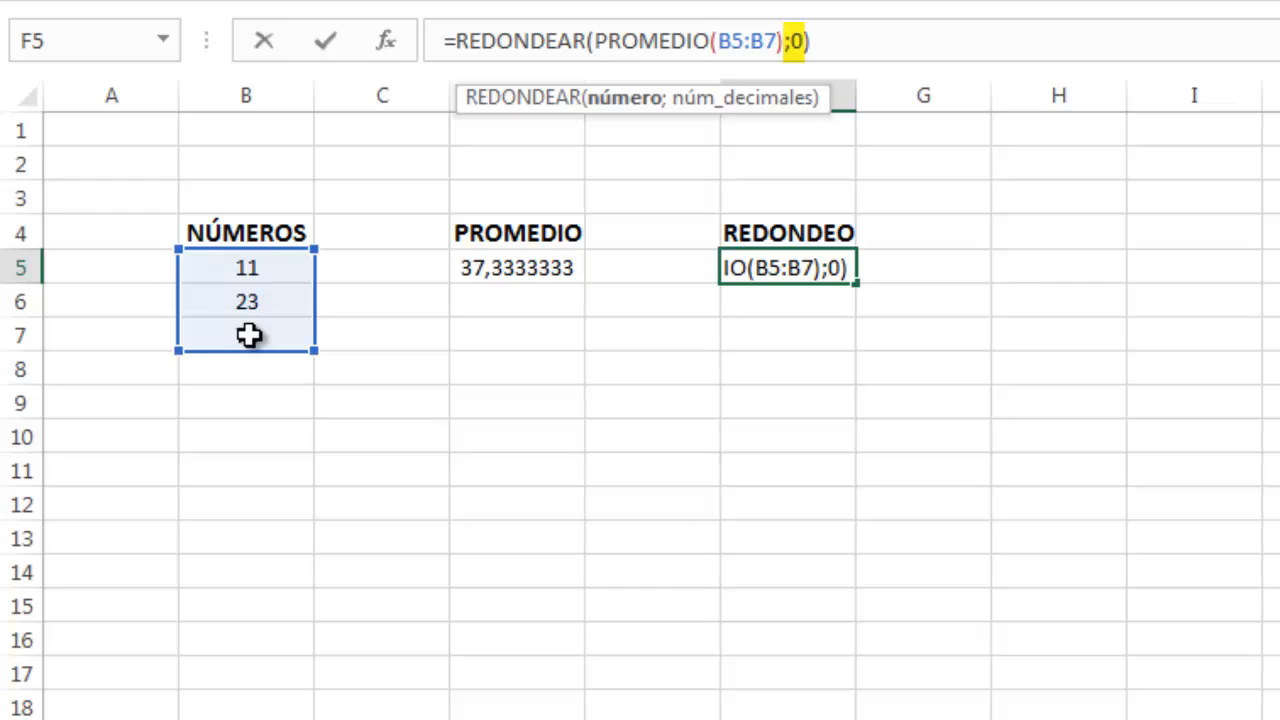
{"action": "key", "text": "Return"}
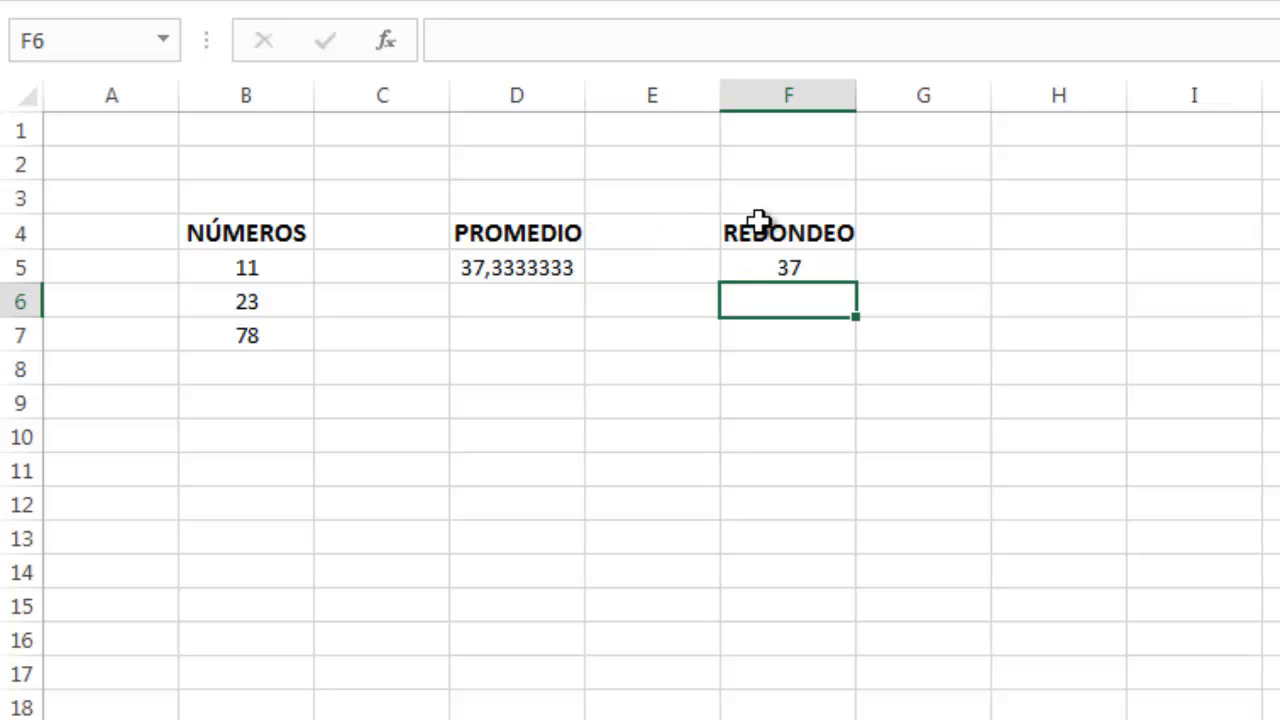
Step: Delete the PROMEDIO column D from the sheet
{"action": "left_click", "coordinate": [534, 94]}
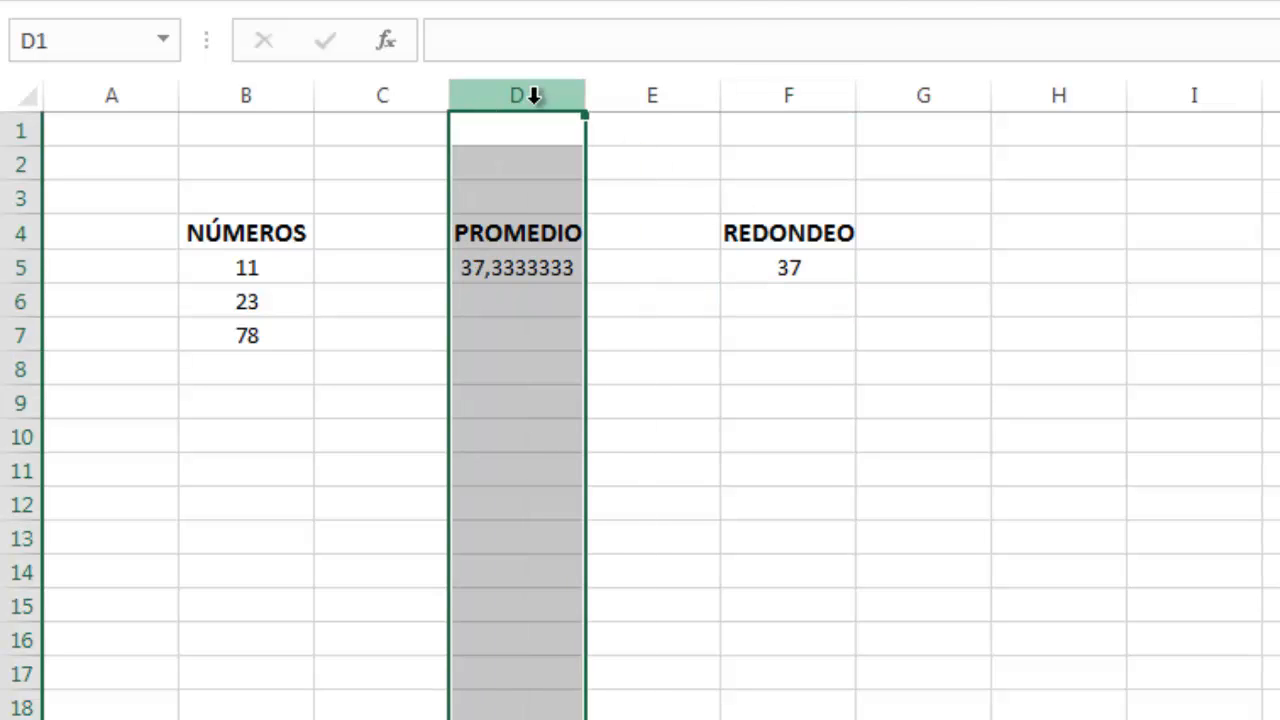
{"action": "right_click", "coordinate": [537, 100]}
{"action": "left_click", "coordinate": [596, 384]}
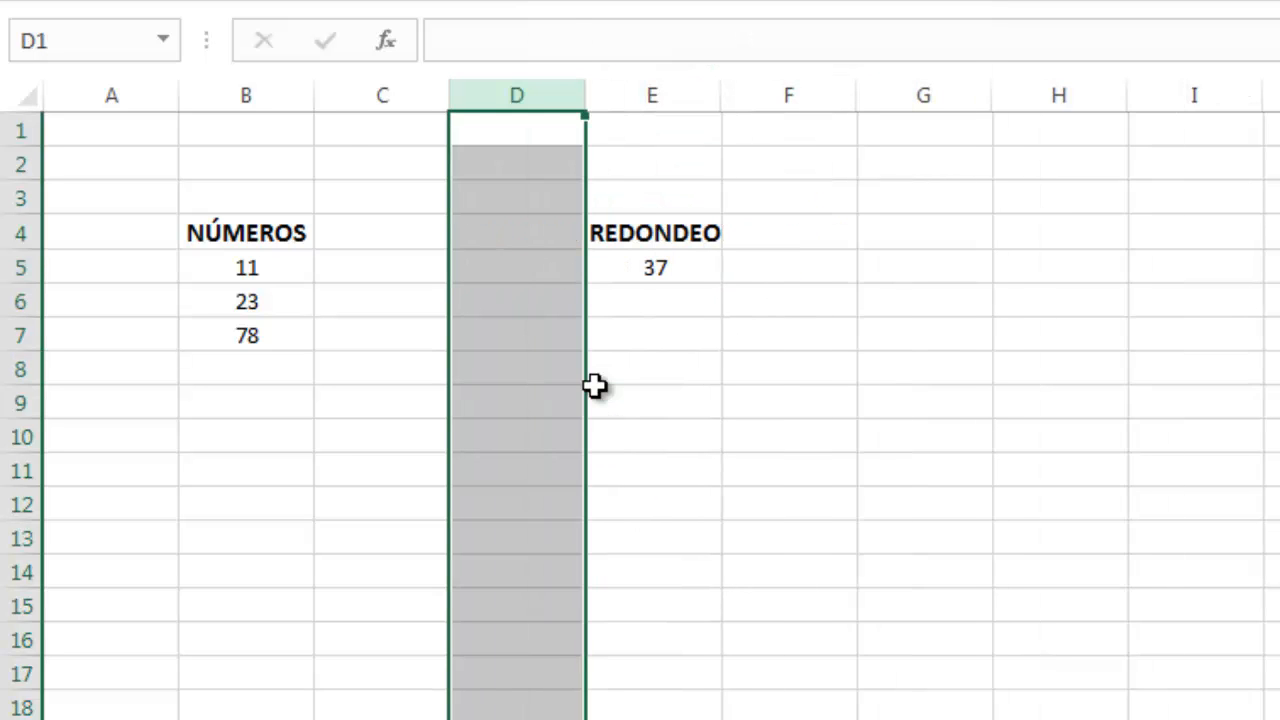
{"action": "left_click", "coordinate": [345, 163]}
{"action": "left_click", "coordinate": [654, 266]}
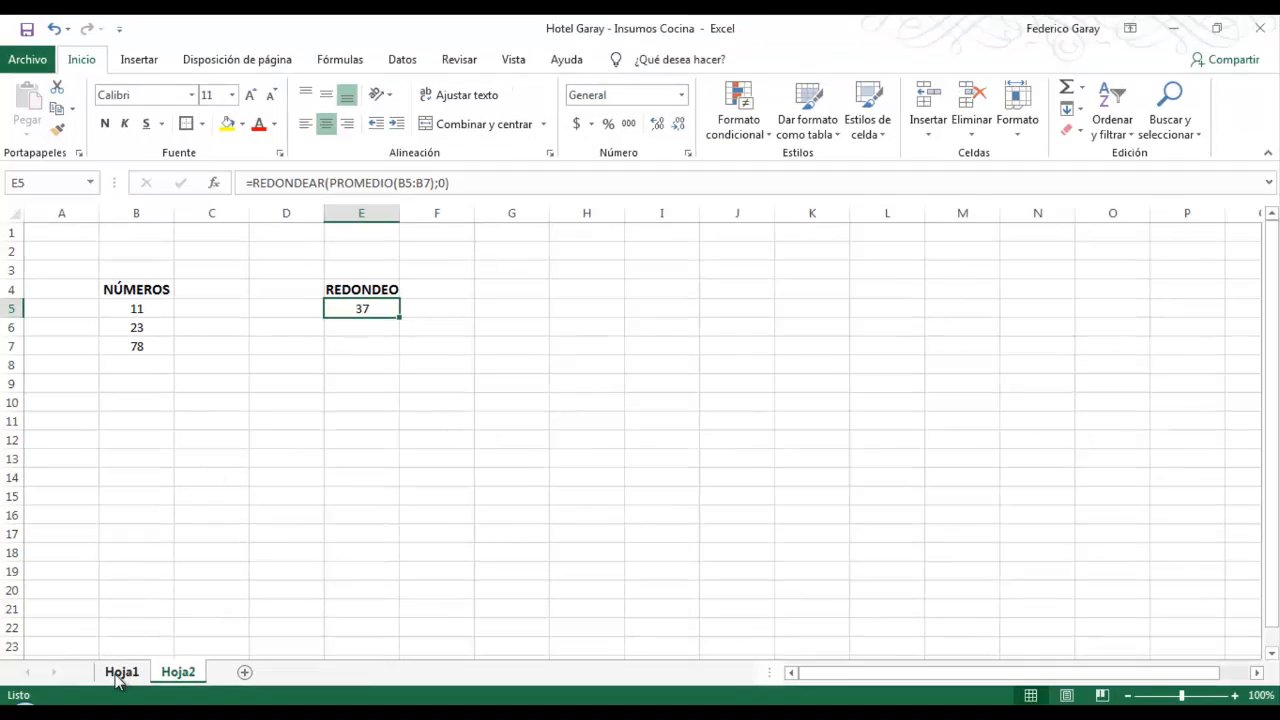
Step: Switch to Hoja1 and inspect the Promedio and Redondear formulas for Toallas Grandes
{"action": "left_click", "coordinate": [120, 672]}
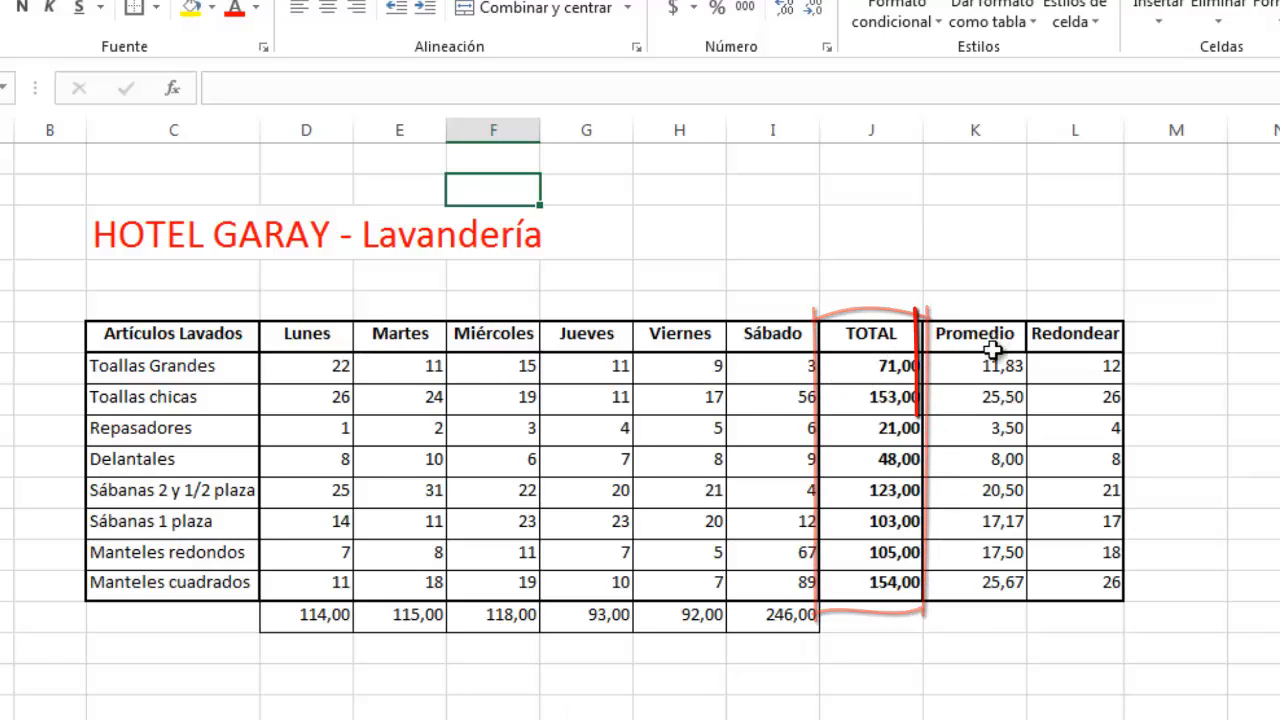
{"action": "left_click", "coordinate": [955, 366]}
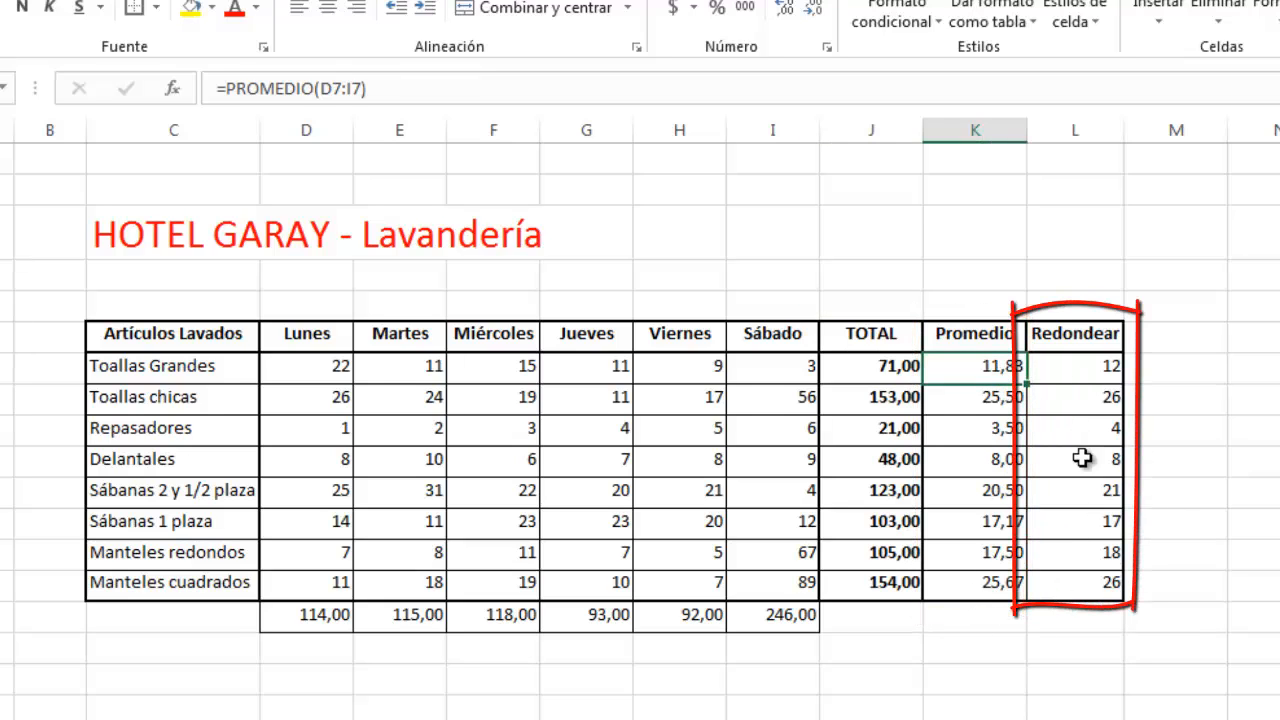
{"action": "left_click", "coordinate": [1091, 364]}
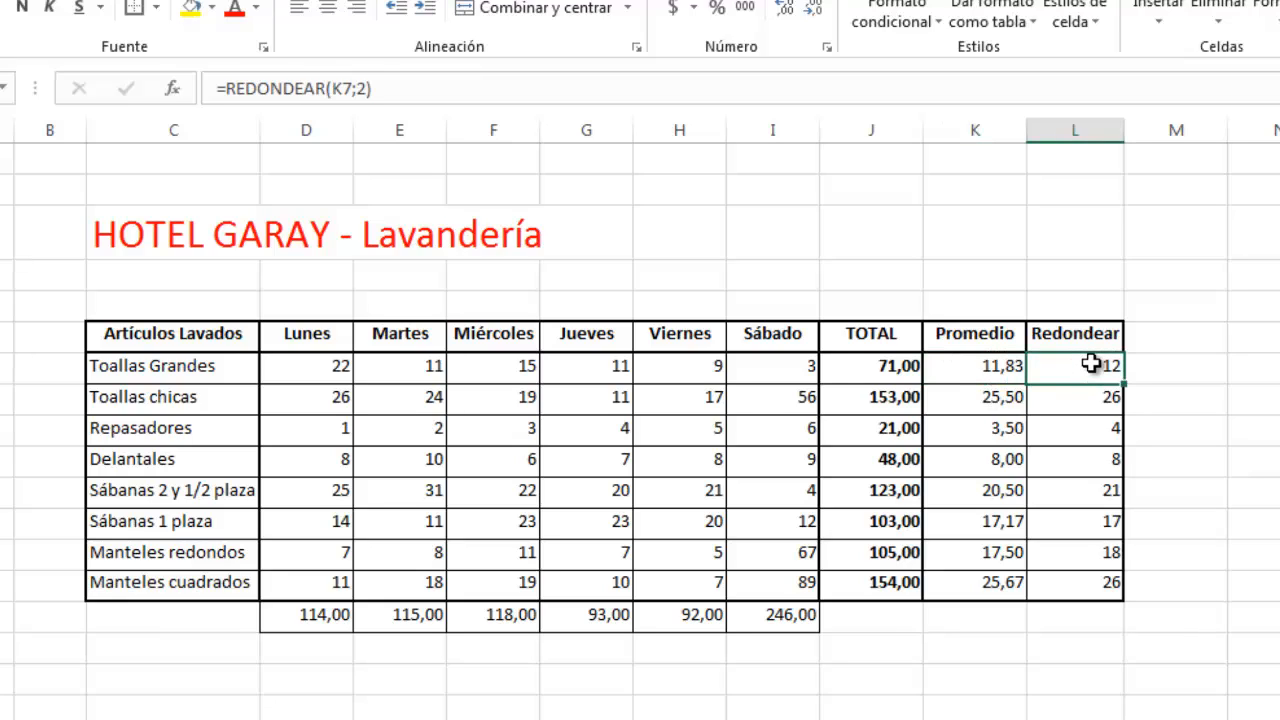
{"action": "left_click", "coordinate": [334, 89]}
{"action": "left_click_drag", "start_coordinate": [334, 89], "coordinate": [354, 93]}
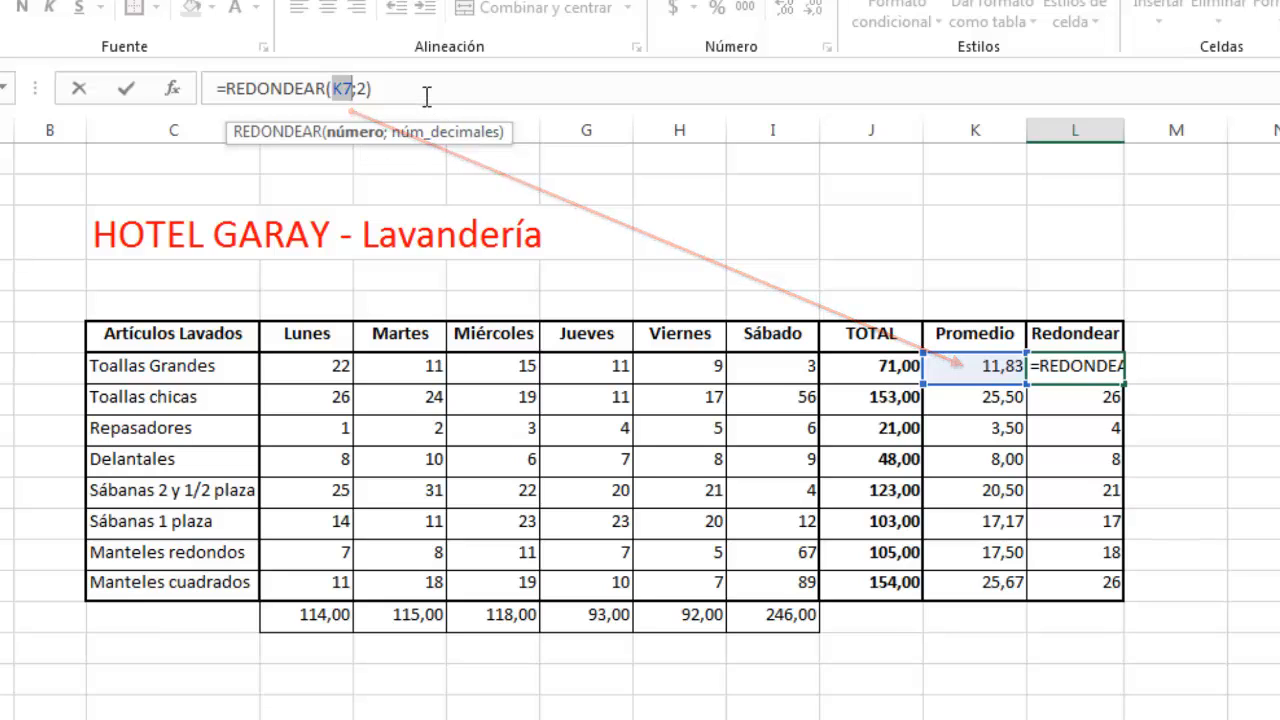
{"action": "key", "text": "Return"}
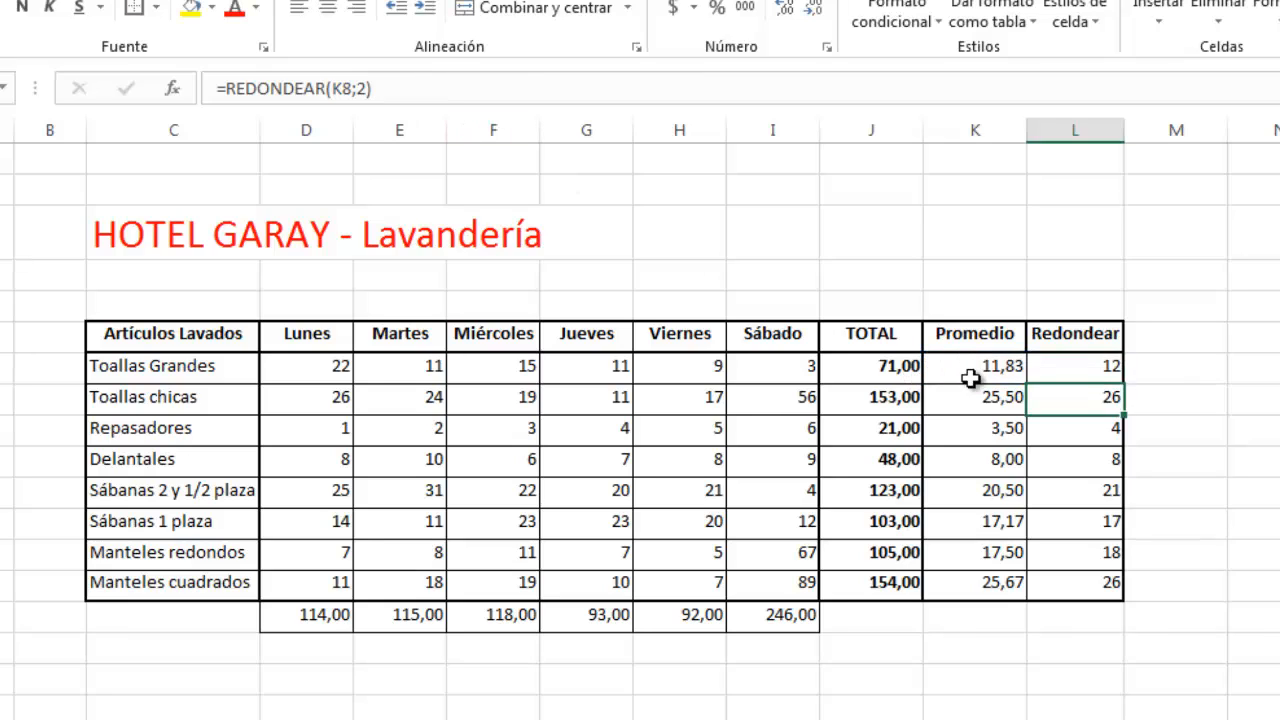
Step: Copy the PROMEDIO(D7:I7) expression from K7 and paste it over the K7 reference in L7's REDONDEAR formula
{"action": "left_click", "coordinate": [973, 370]}
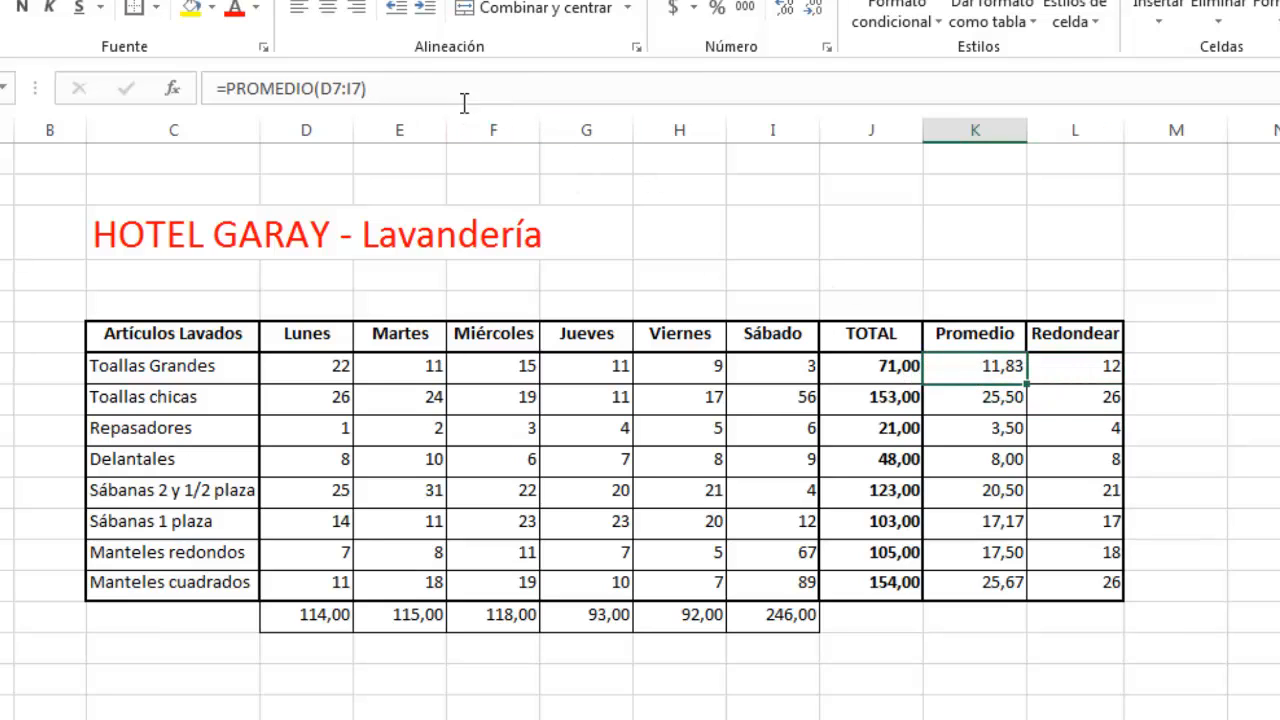
{"action": "left_click_drag", "start_coordinate": [388, 87], "coordinate": [228, 89]}
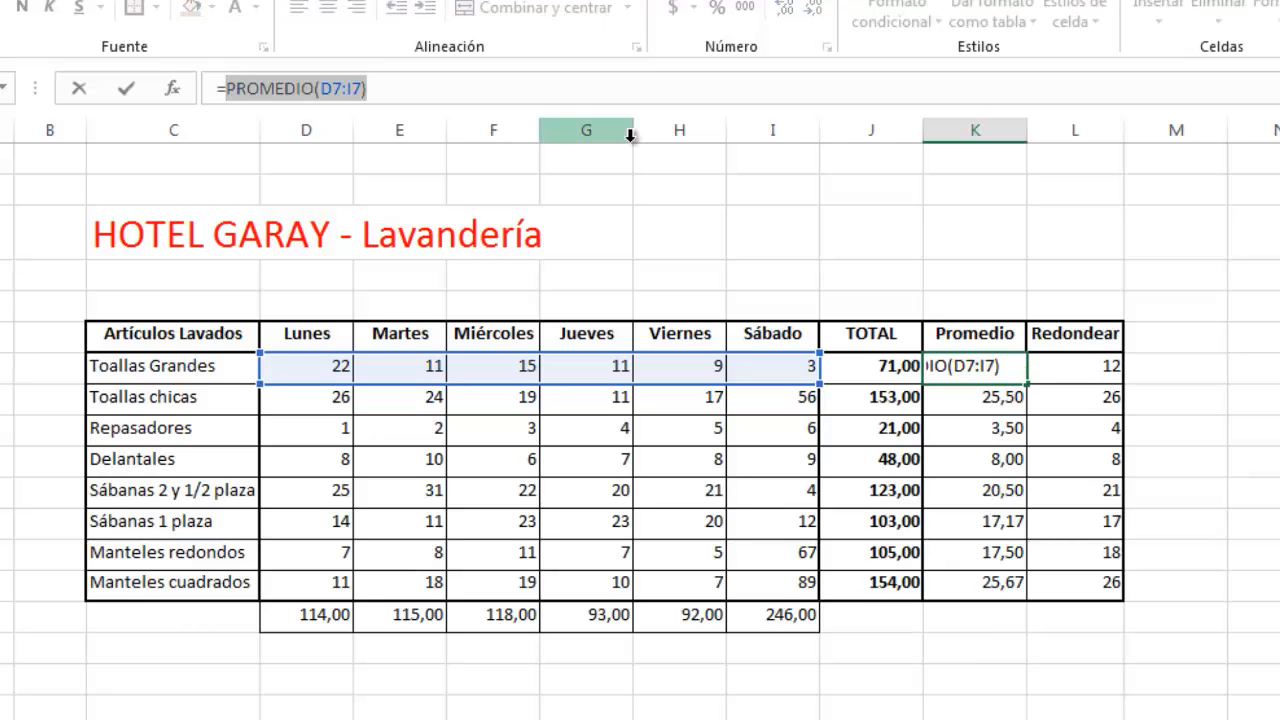
{"action": "left_click", "coordinate": [560, 94]}
{"action": "key", "text": "Return"}
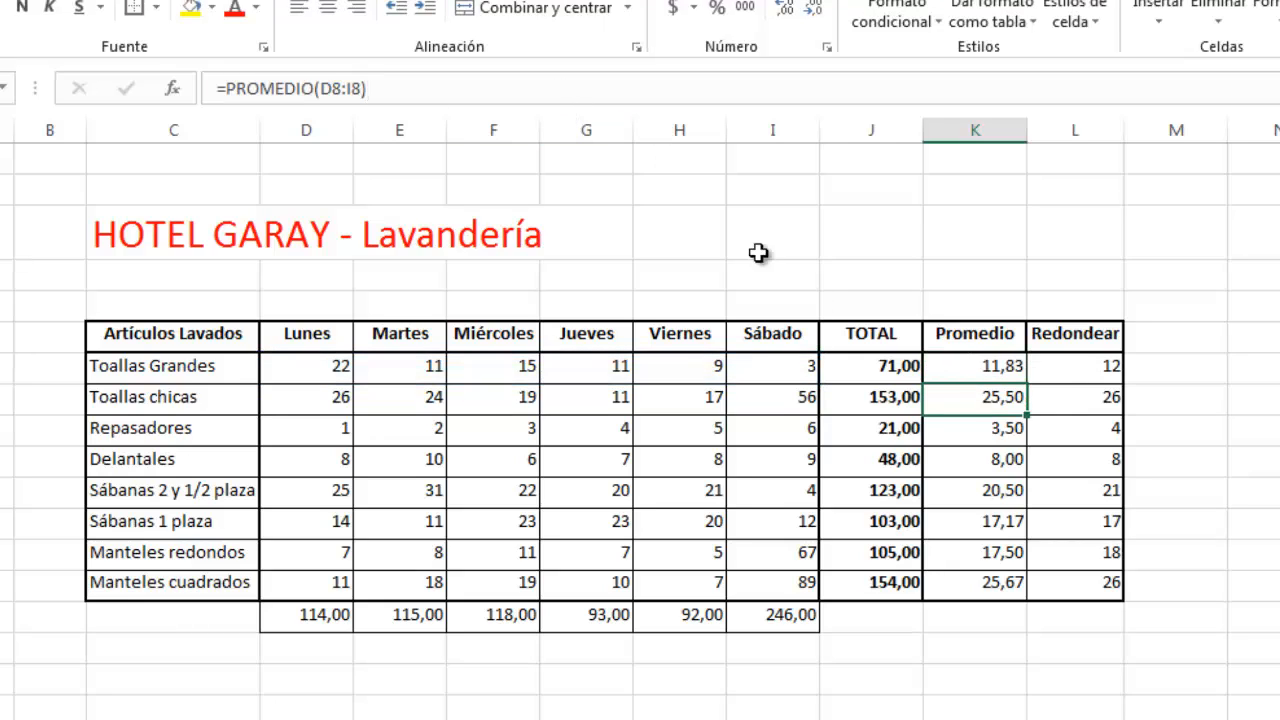
{"action": "left_click", "coordinate": [1057, 369]}
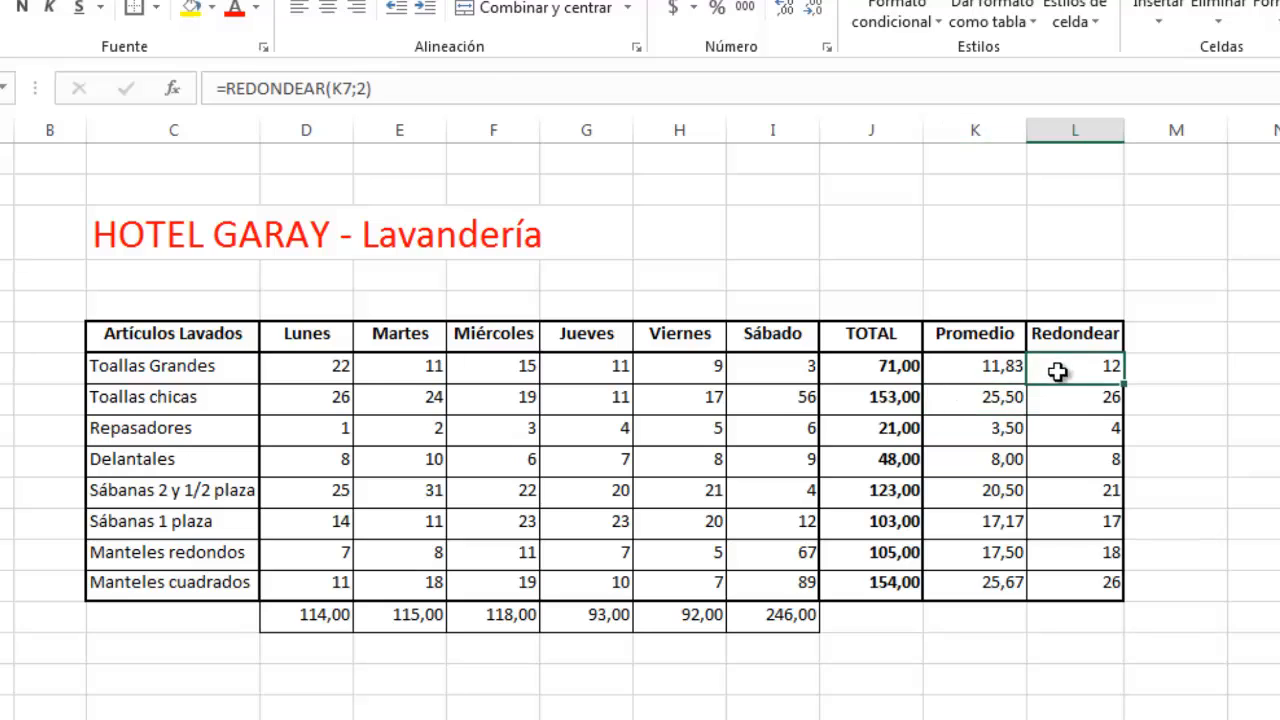
{"action": "double_click", "coordinate": [340, 90]}
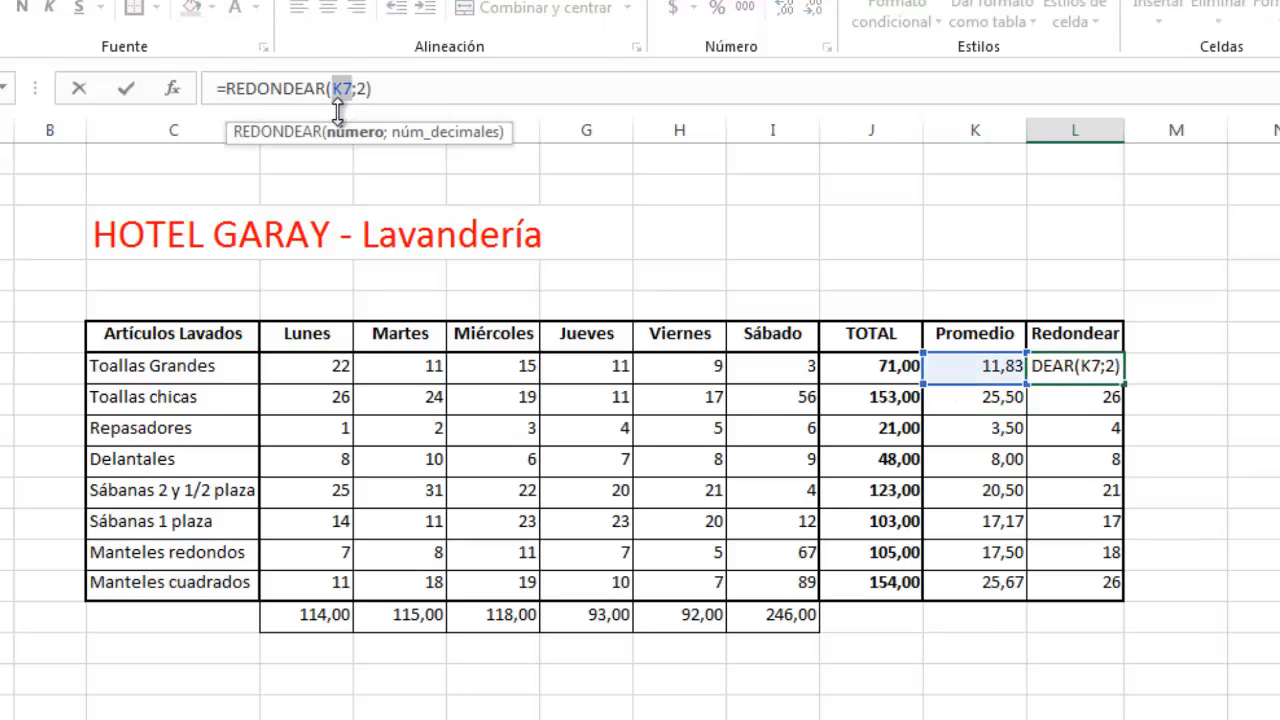
{"action": "key", "text": "ctrl+v"}
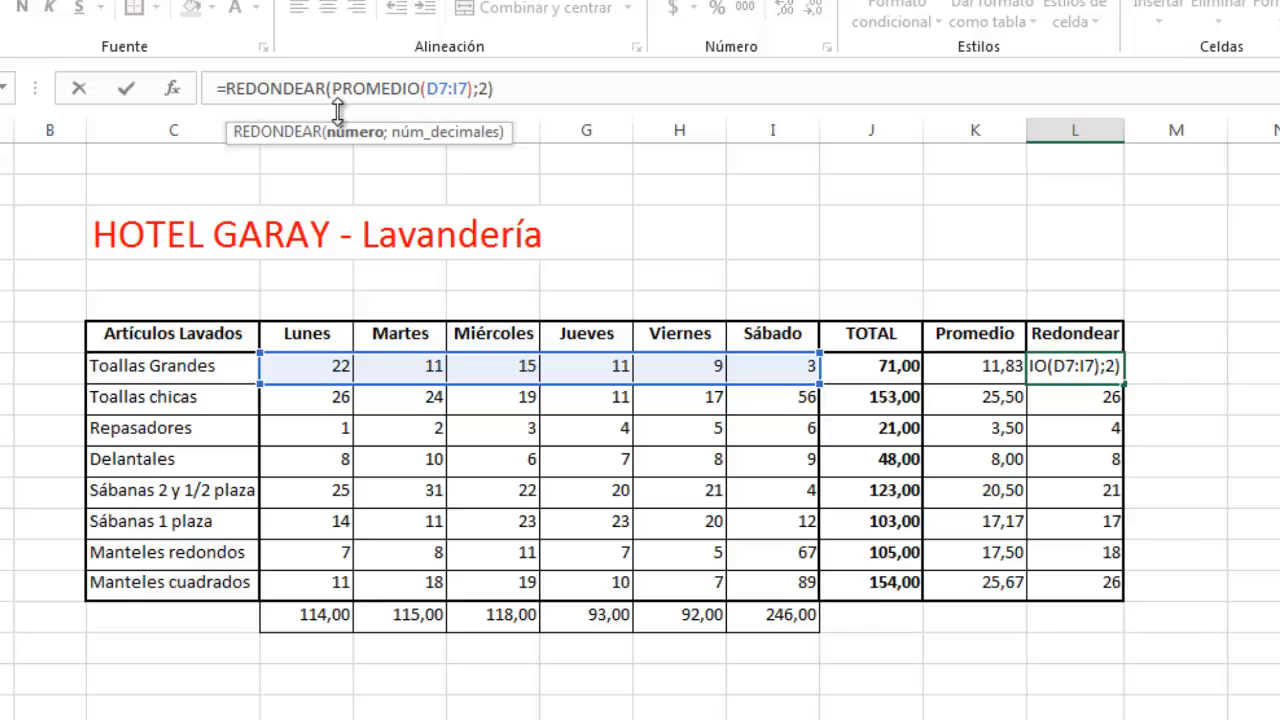
{"action": "key", "text": "Return"}
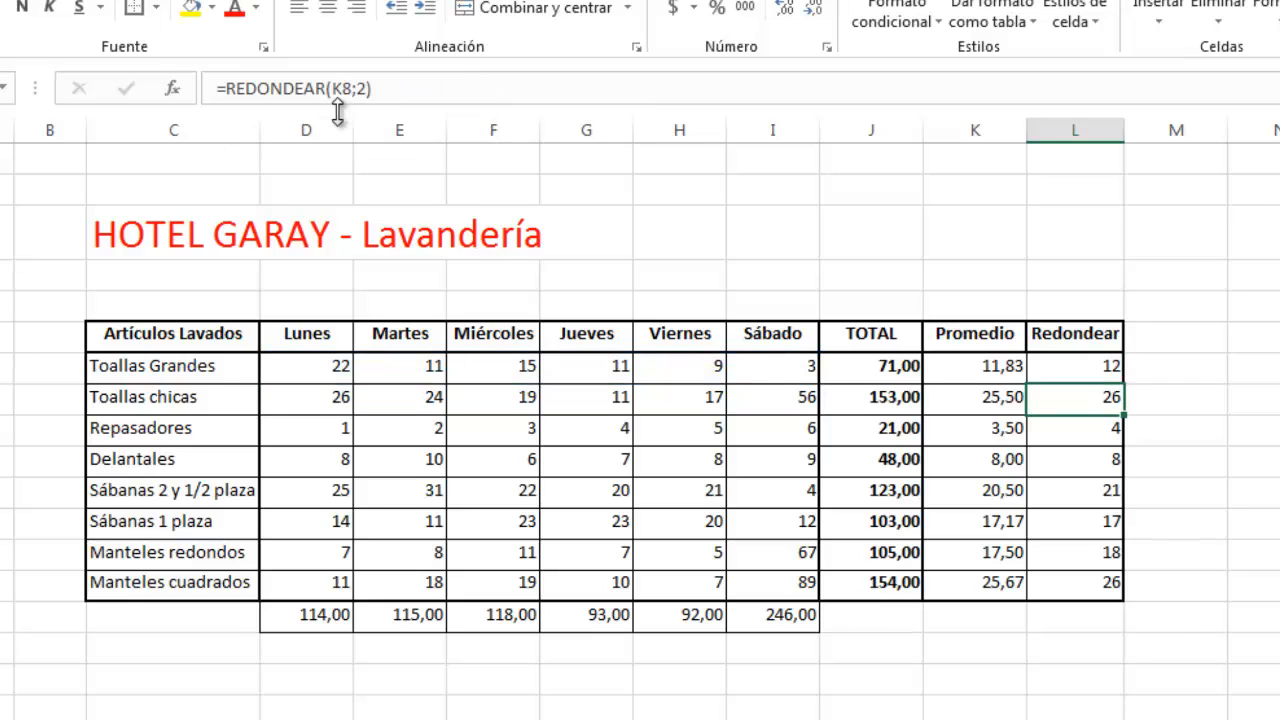
Step: Clear the Toallas Grandes average in K7
{"action": "left_click", "coordinate": [982, 373]}
{"action": "double_click", "coordinate": [982, 373]}
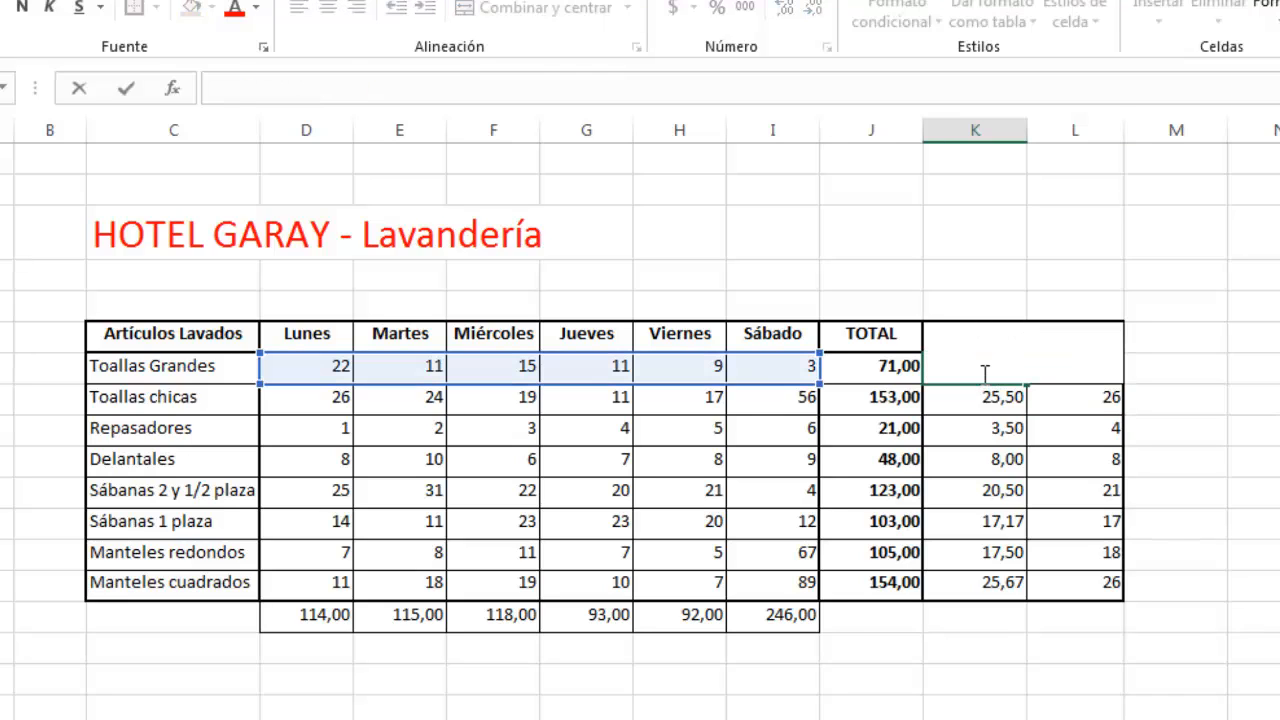
{"action": "key", "text": "Return"}
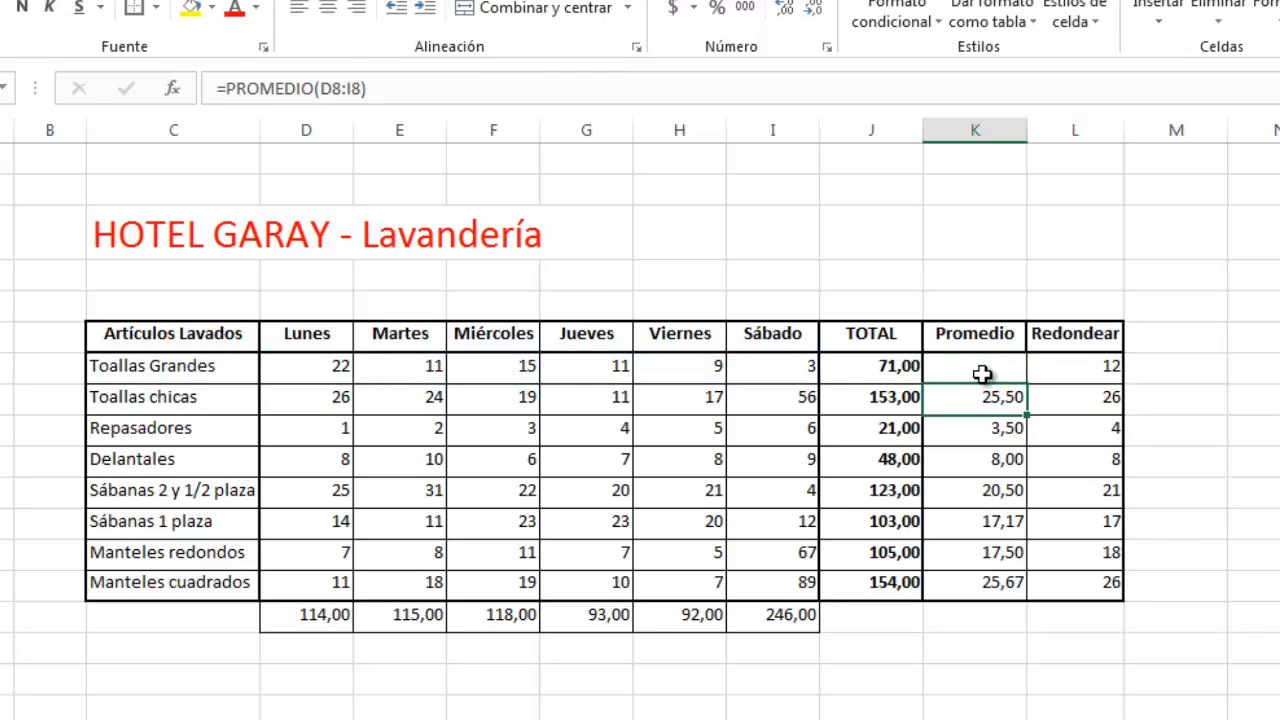
Step: Clear the Toallas chicas average in K8
{"action": "left_click", "coordinate": [1069, 408]}
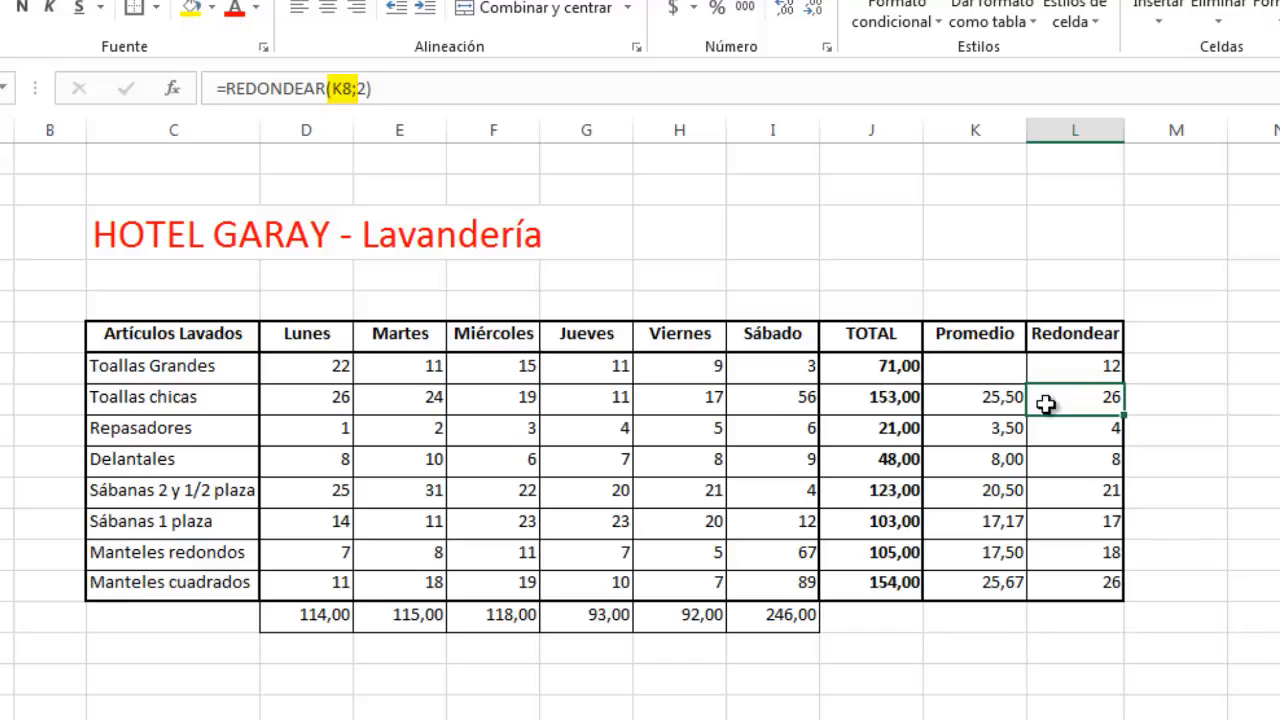
{"action": "left_click", "coordinate": [988, 401]}
{"action": "key", "text": "BackSpace"}
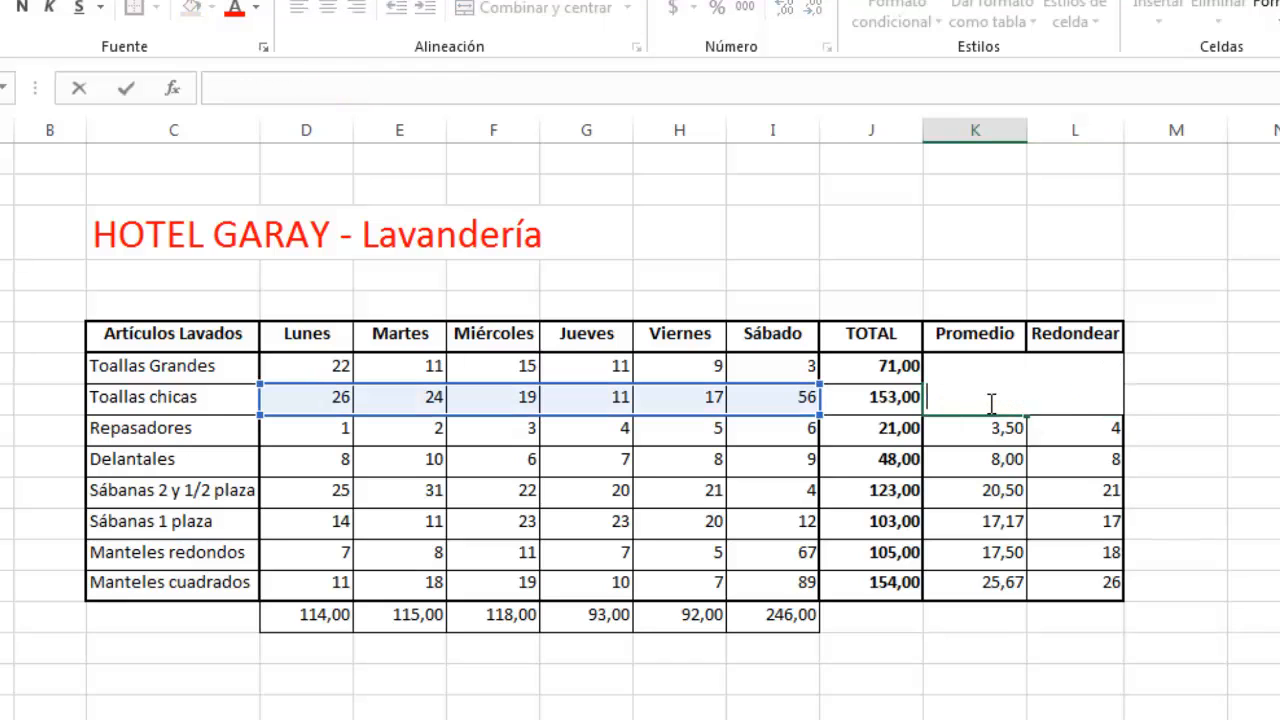
{"action": "key", "text": "Return"}
Step: In L8's REDONDEAR formula, replace the K8 reference with PROMEDIO(D8:I8) for the Toallas chicas row
{"action": "left_click", "coordinate": [1065, 403]}
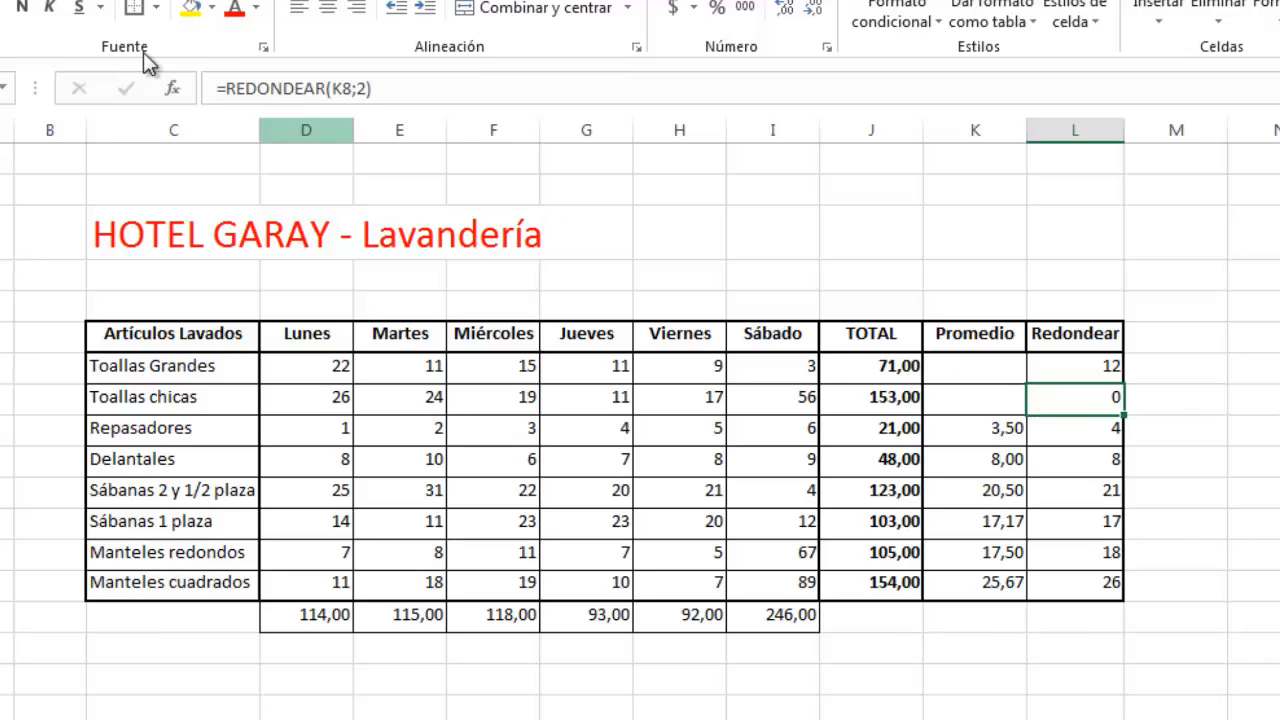
{"action": "double_click", "coordinate": [338, 88]}
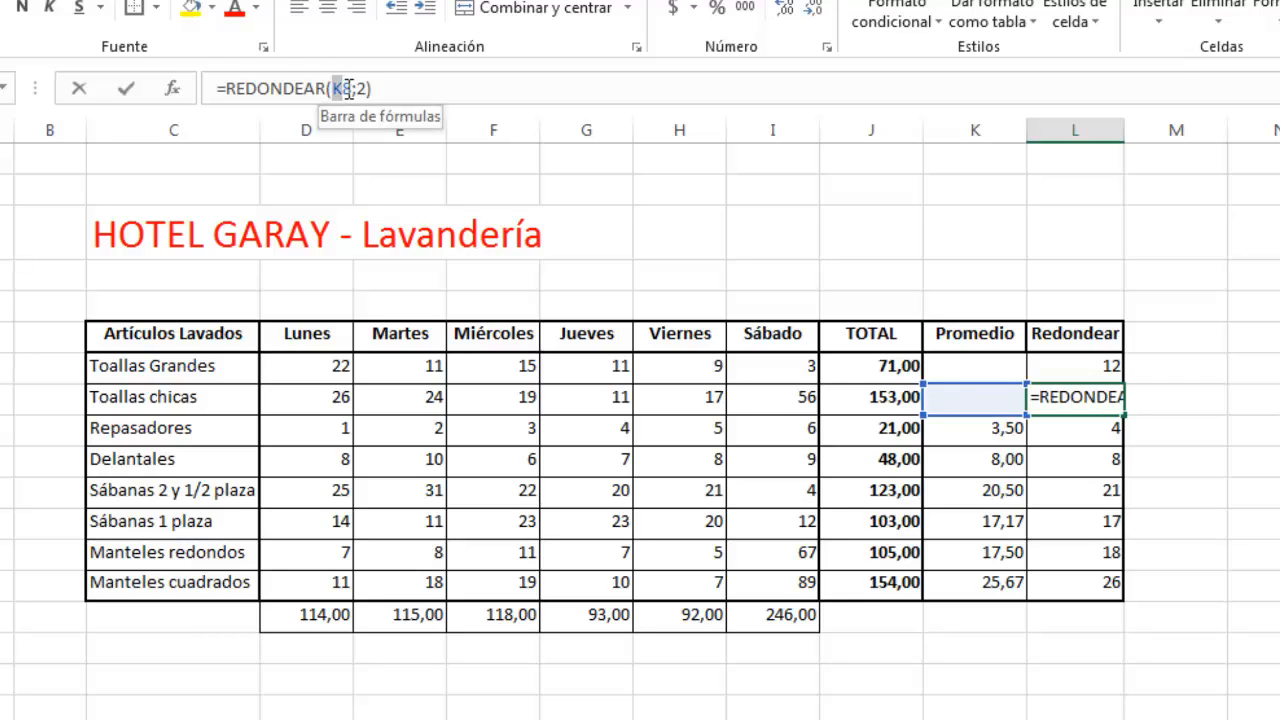
{"action": "type", "text": "PRO"}
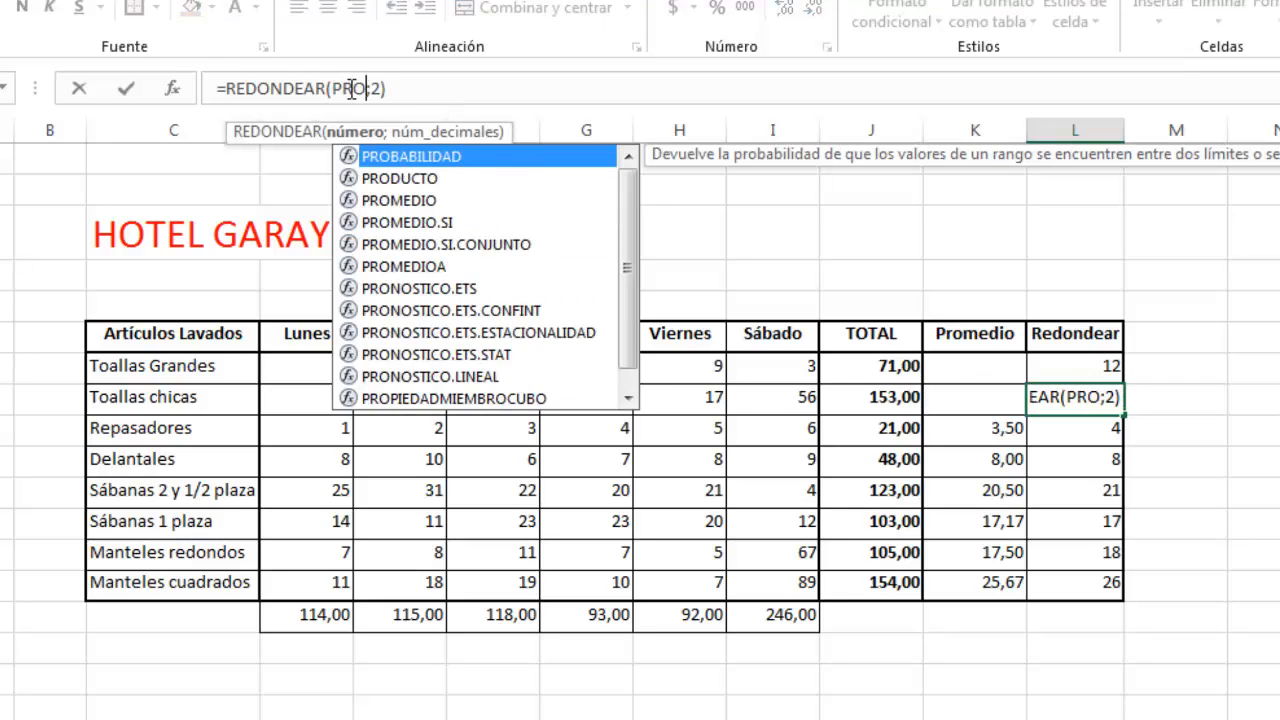
{"action": "type", "text": "MEDIO("}
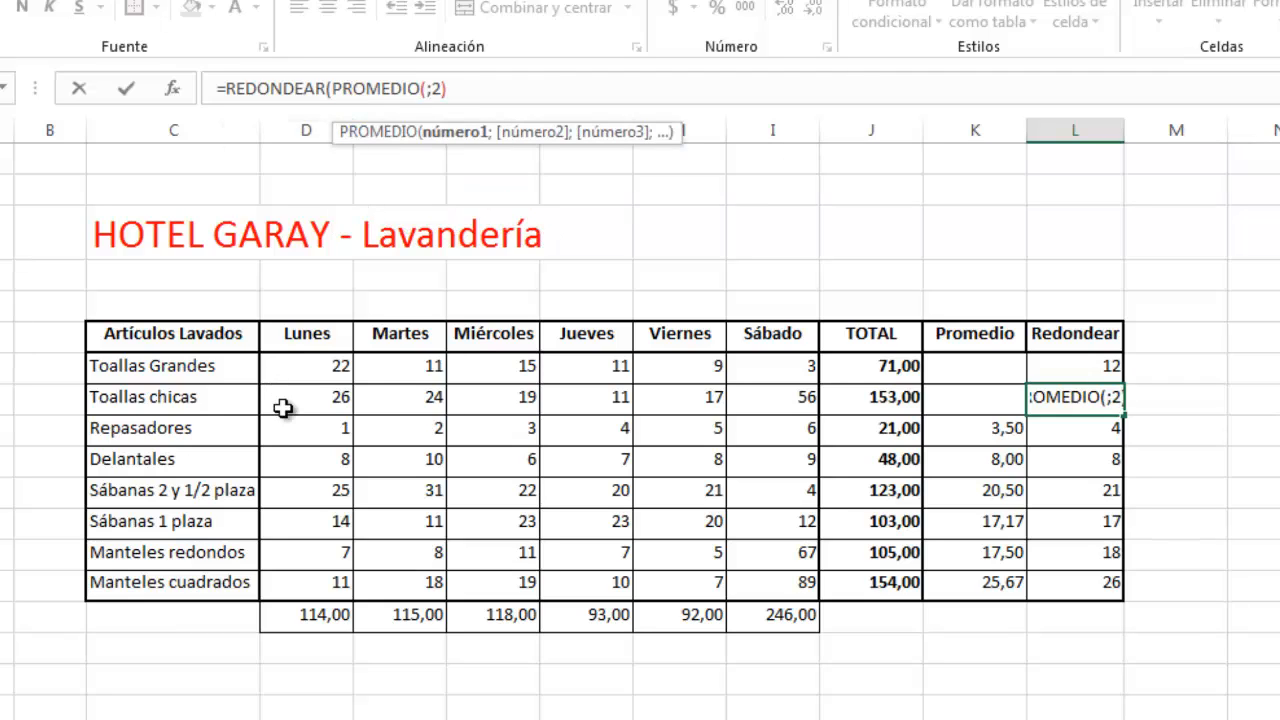
{"action": "left_click_drag", "start_coordinate": [281, 400], "coordinate": [763, 403]}
{"action": "type", "text": ")"}
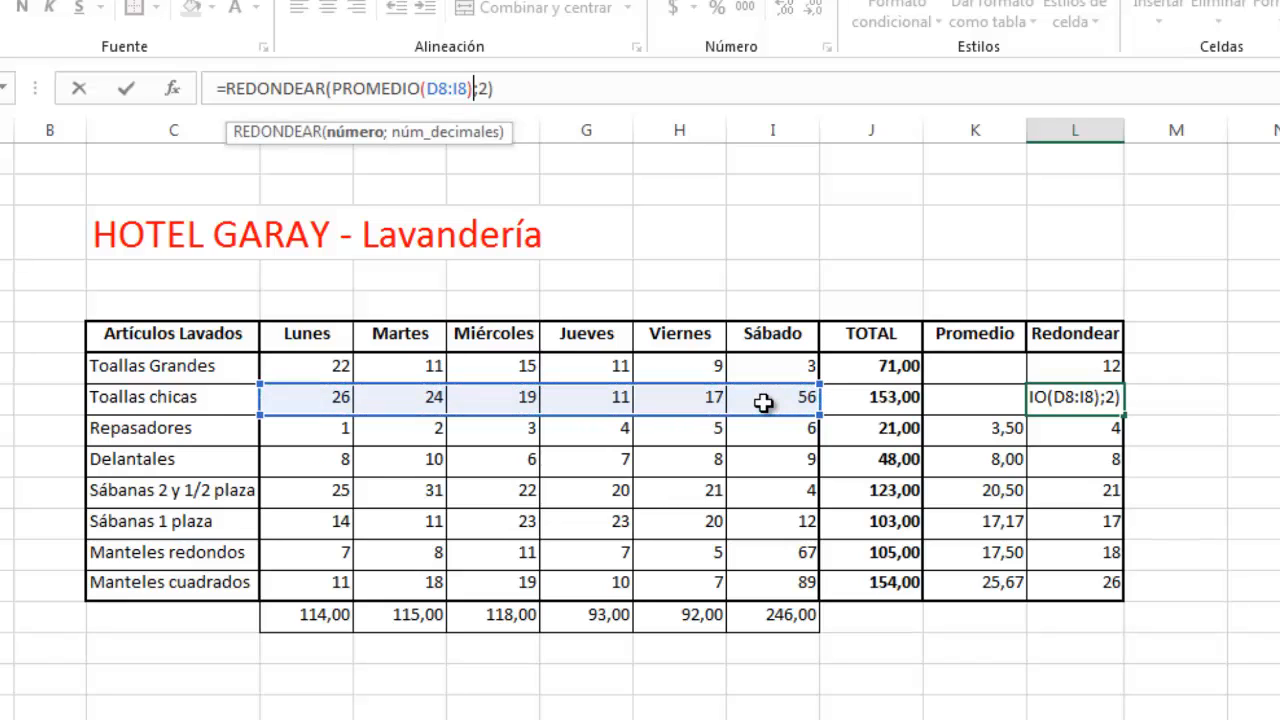
{"action": "key", "text": "Return"}
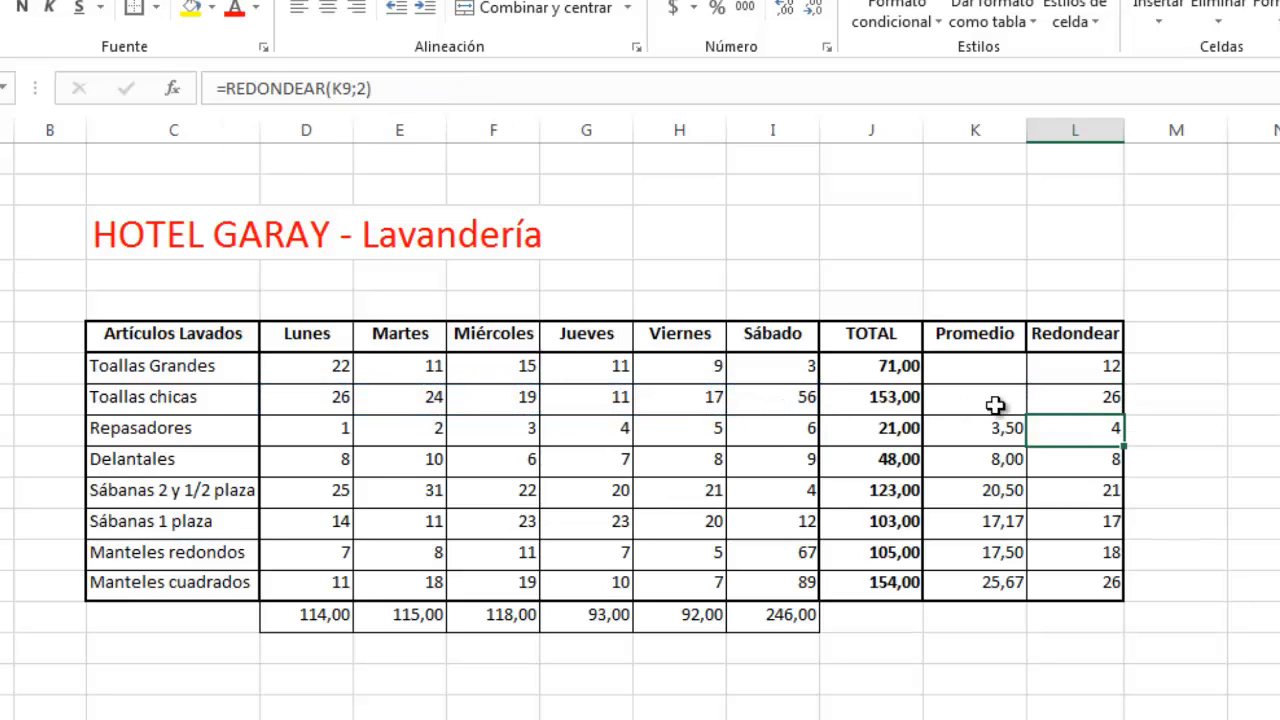
Step: Fill L8's nested formula down to the remaining rows of the Redondear column
{"action": "left_click", "coordinate": [1100, 401]}
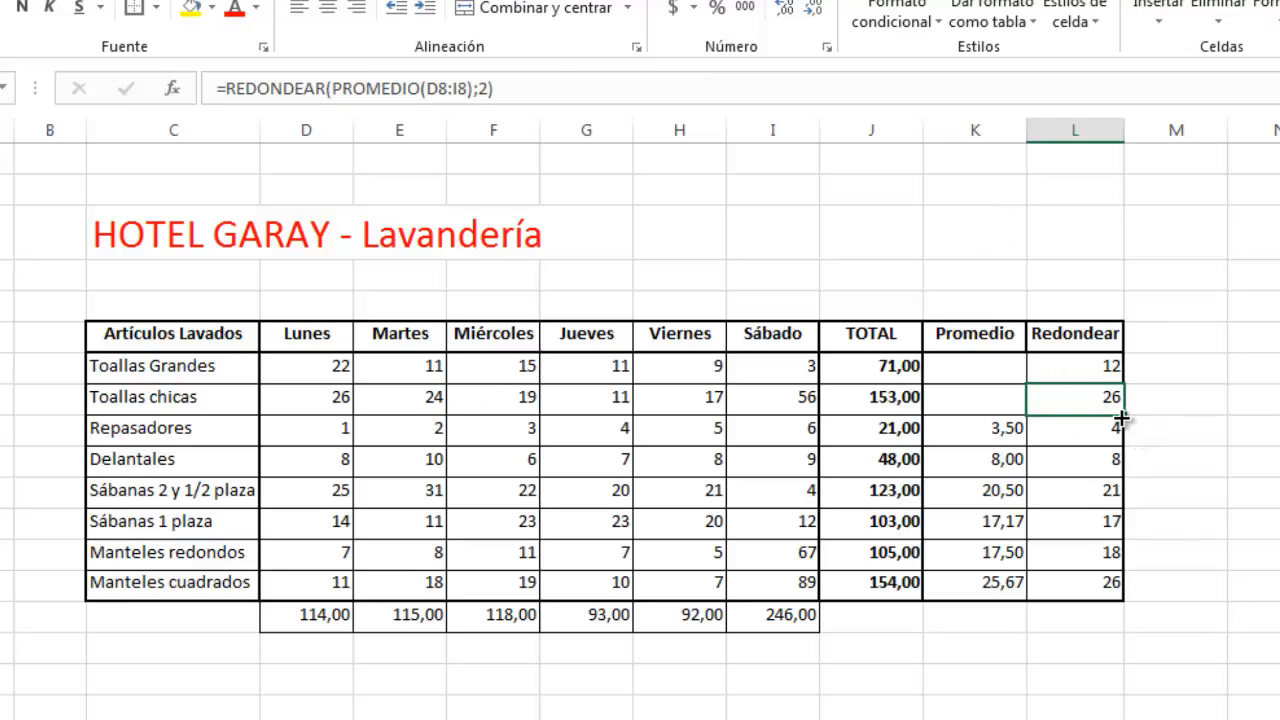
{"action": "double_click", "coordinate": [1123, 412]}
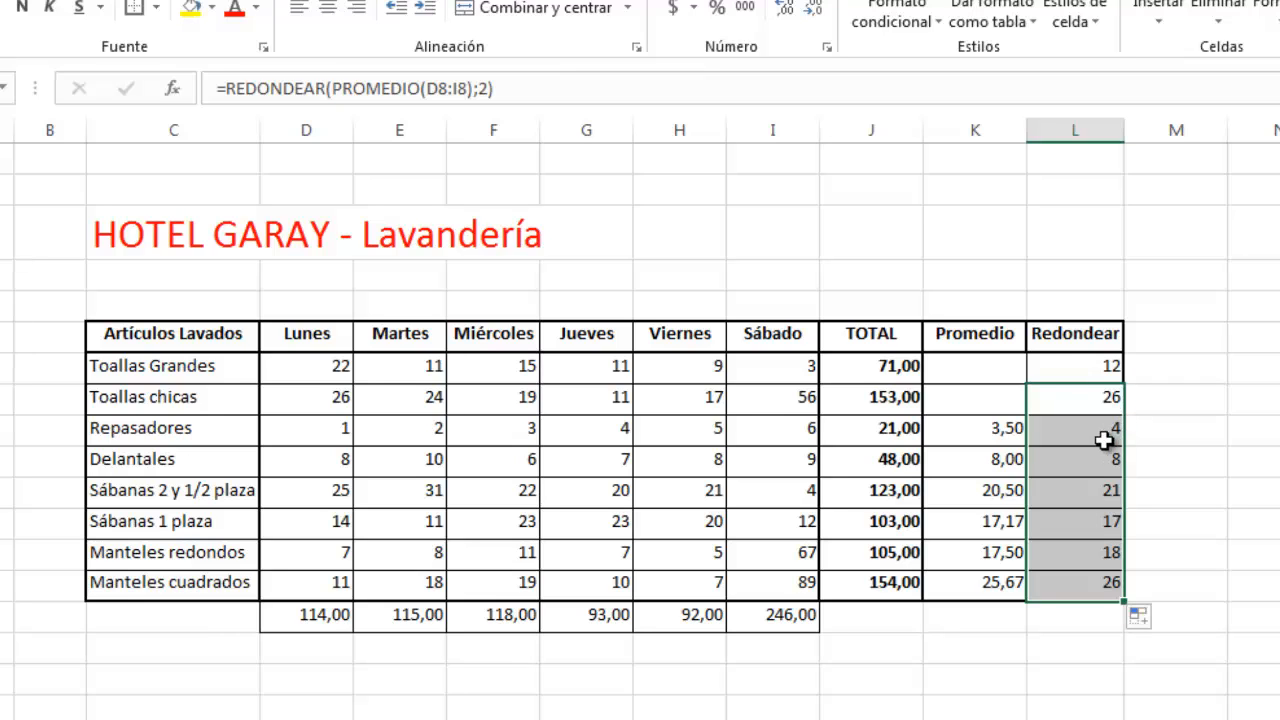
Step: Delete the whole Promedio column K
{"action": "left_click", "coordinate": [972, 122]}
{"action": "right_click", "coordinate": [972, 122]}
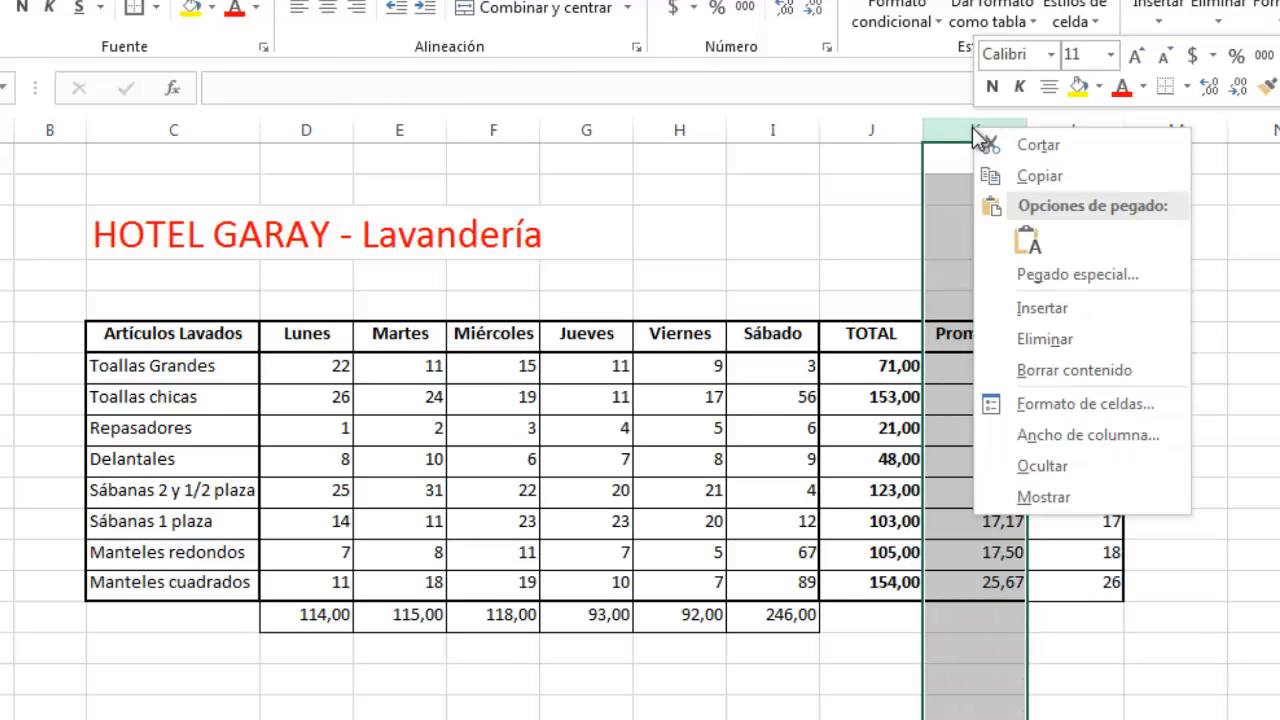
{"action": "left_click", "coordinate": [990, 333]}
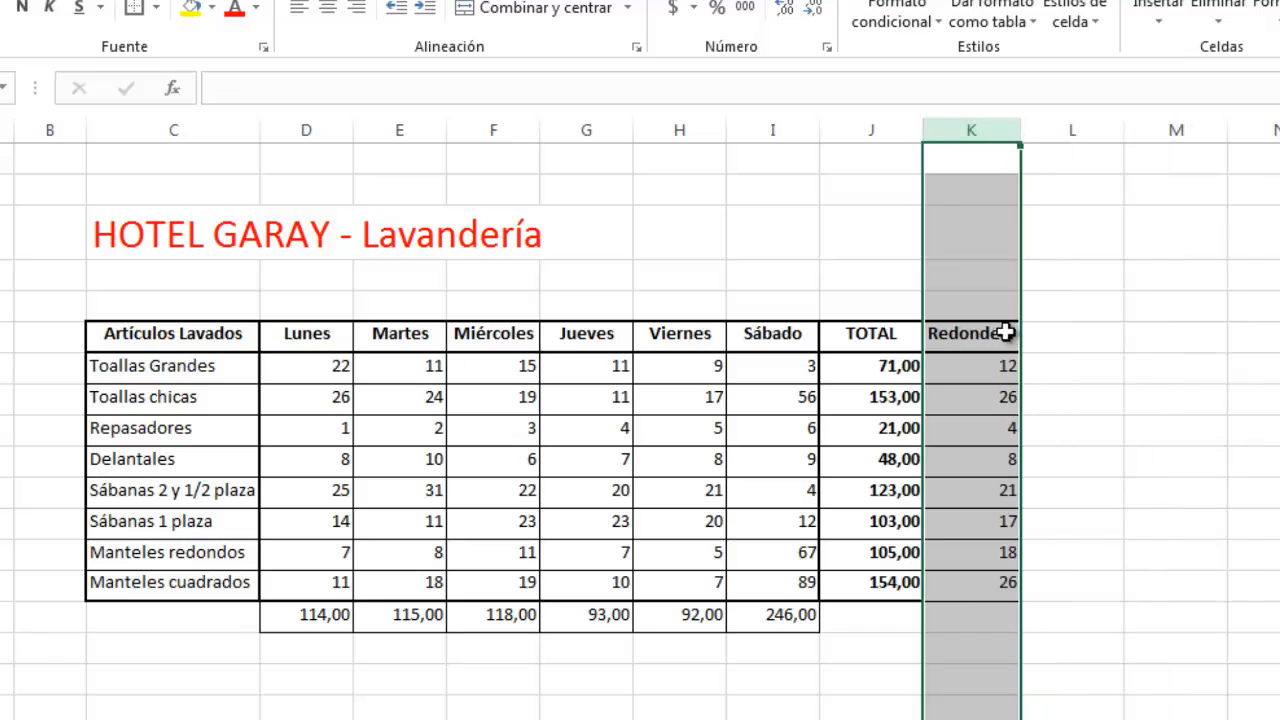
Step: Rename the Redondear column header as Promedio
{"action": "left_click", "coordinate": [997, 336]}
{"action": "type", "text": "pROMEDIO"}
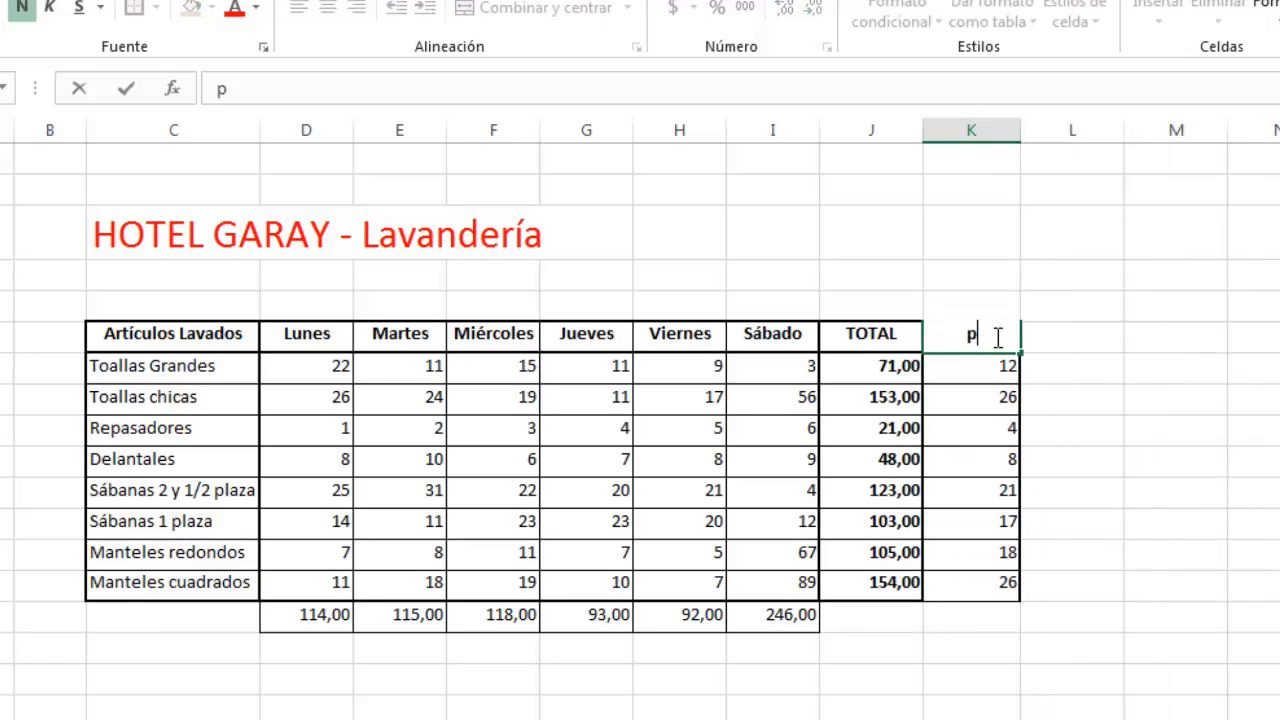
{"action": "key", "text": "BackSpace"}
{"action": "key", "text": "BackSpace"}
{"action": "key", "text": "BackSpace"}
{"action": "key", "text": "BackSpace"}
{"action": "key", "text": "BackSpace"}
{"action": "key", "text": "BackSpace"}
{"action": "key", "text": "BackSpace"}
{"action": "key", "text": "BackSpace"}
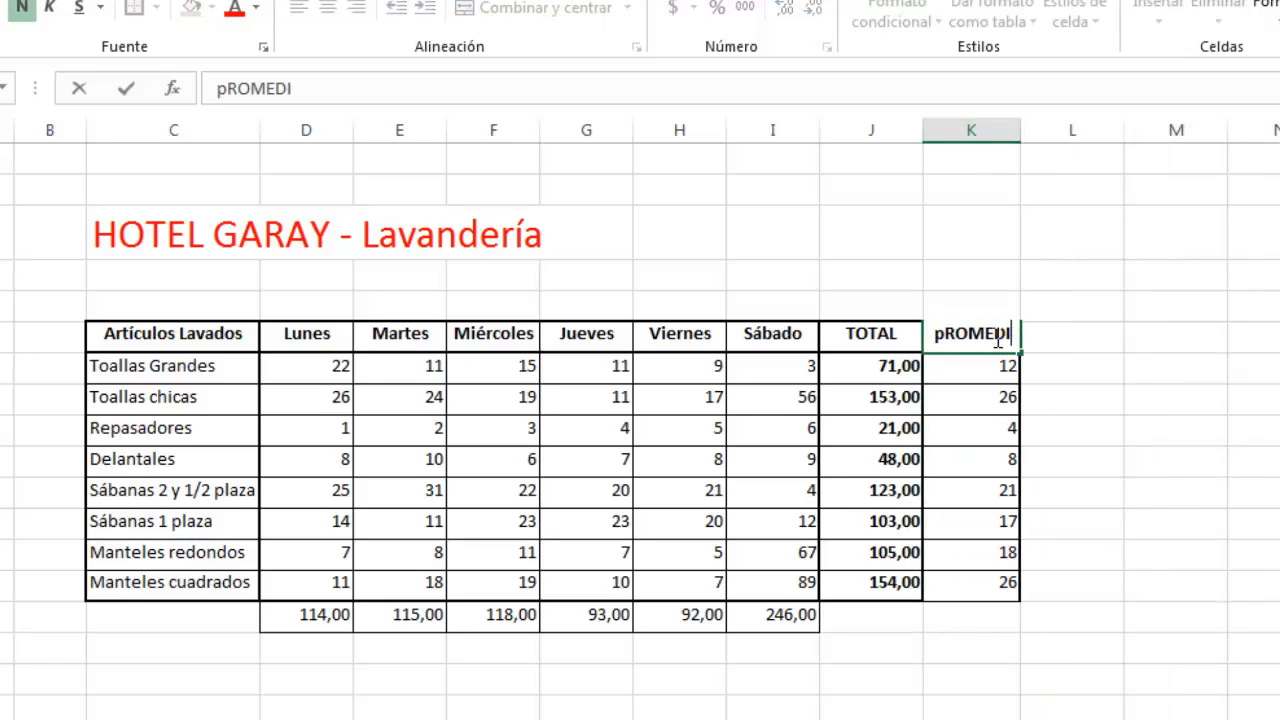
{"action": "type", "text": "Promedio"}
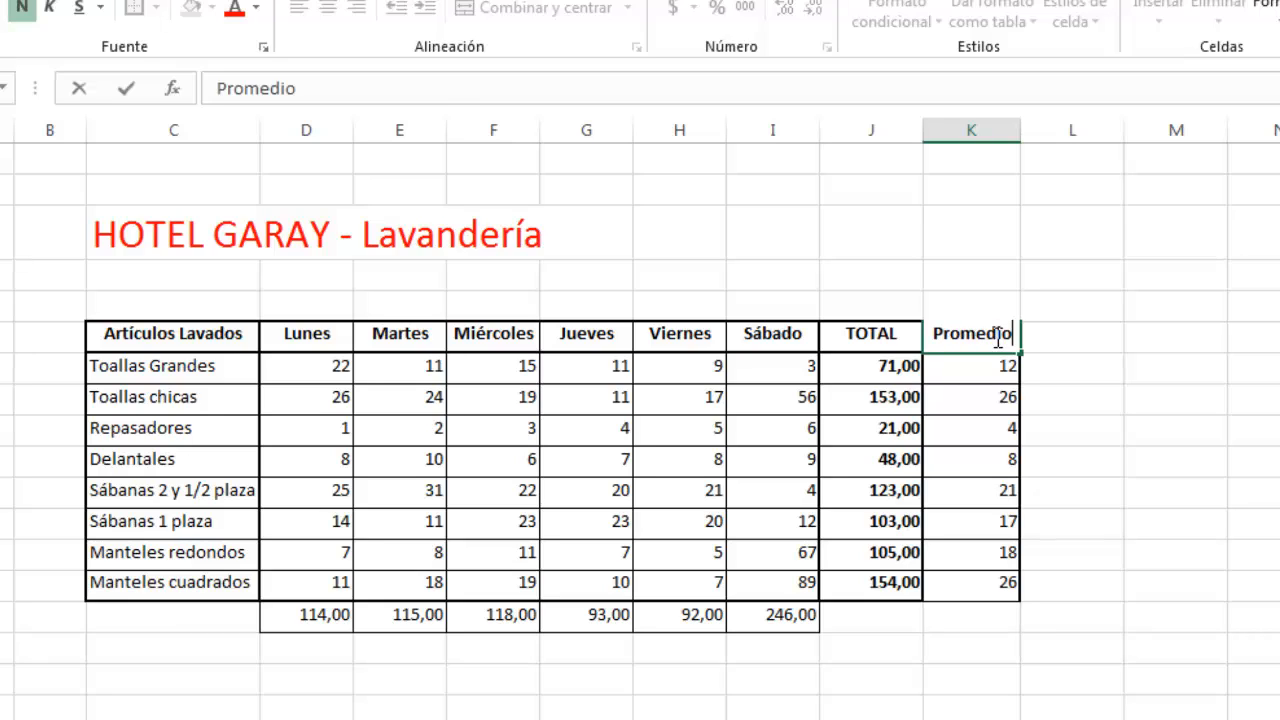
{"action": "key", "text": "Return"}
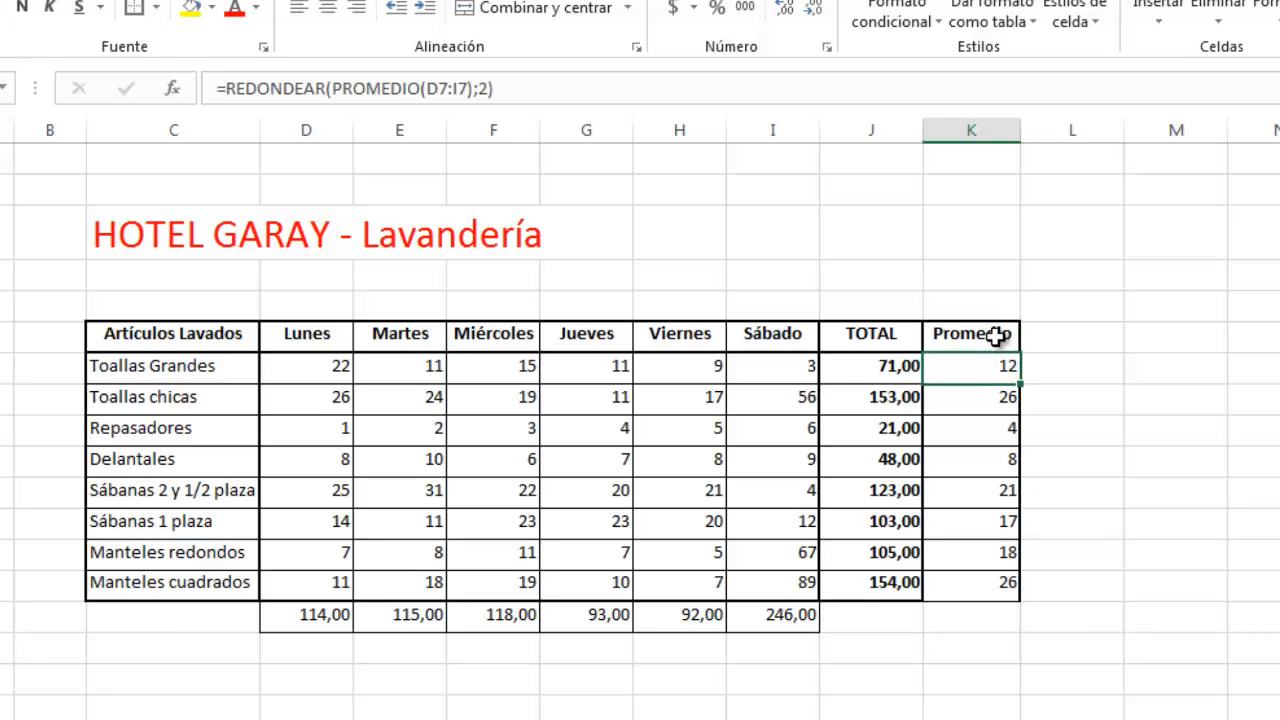
Step: Inspect the nested formula in the Sábanas 2 y 1/2 plaza row's Promedio cell
{"action": "left_click", "coordinate": [1193, 447]}
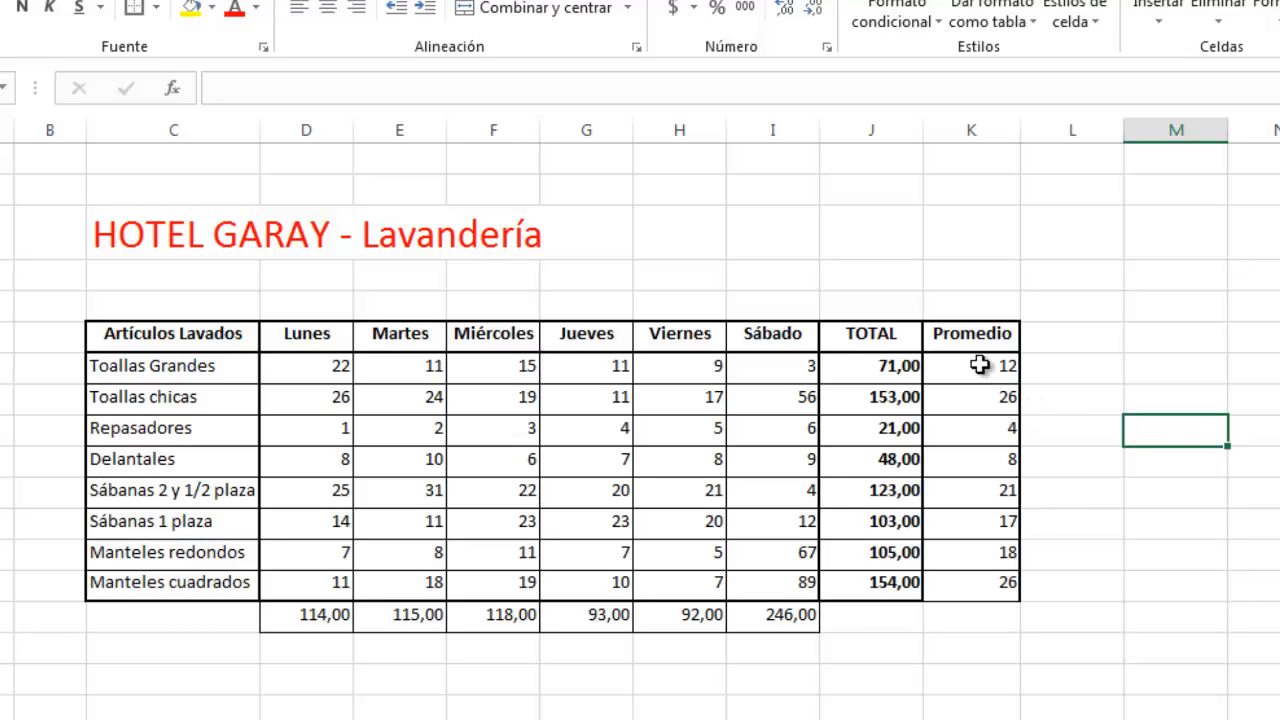
{"action": "left_click", "coordinate": [971, 491]}
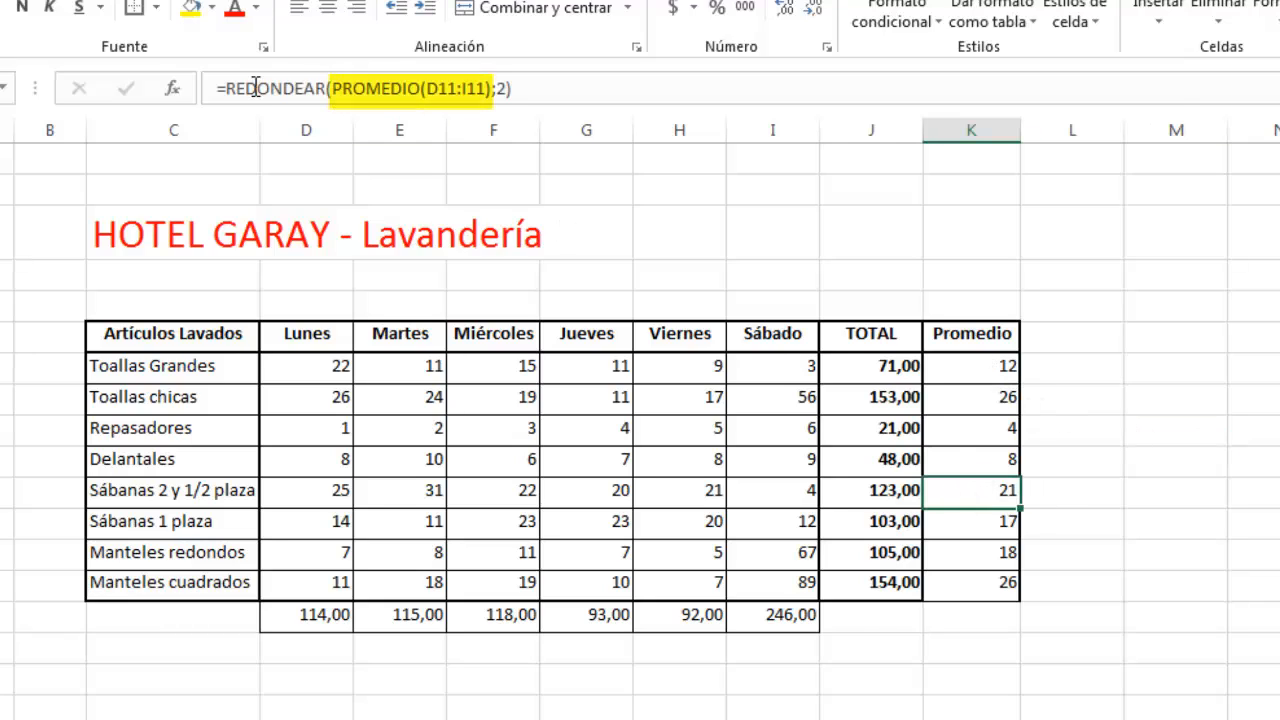